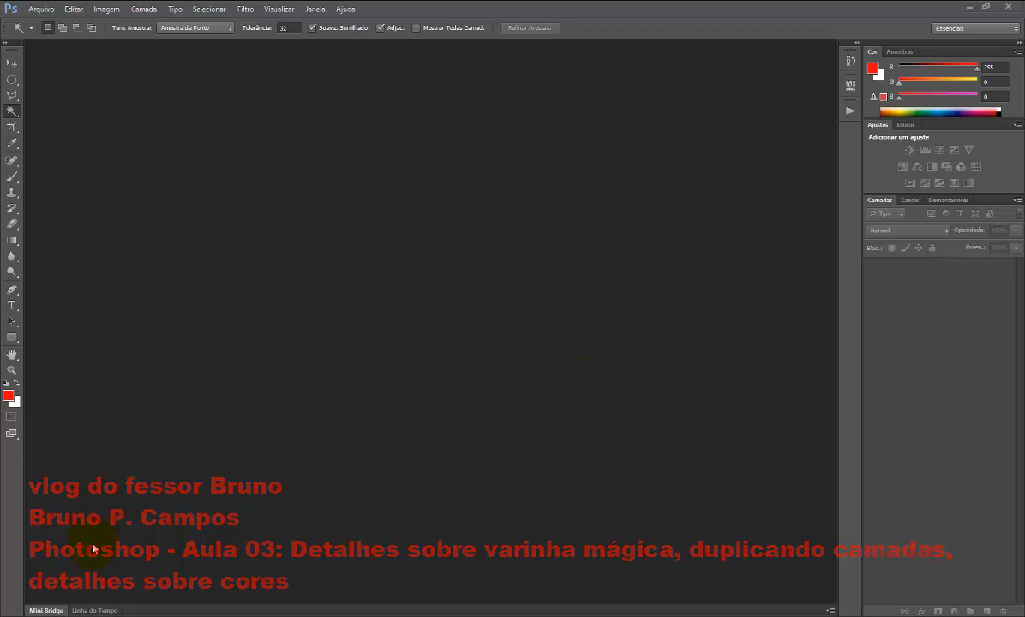
Open android.jpg from the Logotipos image folder in Photoshop, leaving its missing color profile unmanaged.
{"action": "left_click", "coordinate": [66, 616]}
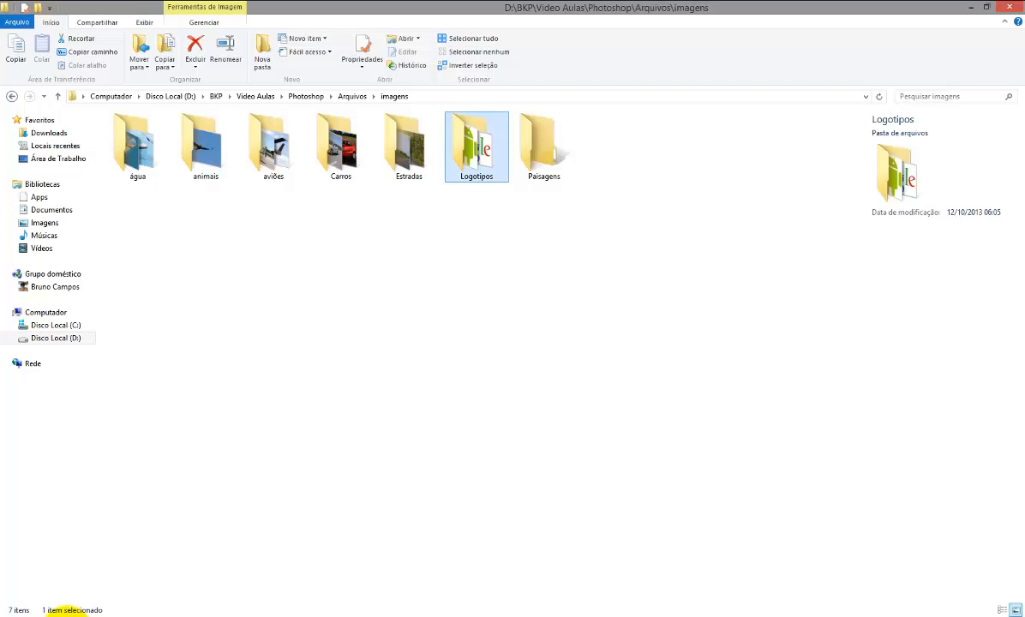
{"action": "double_click", "coordinate": [452, 139]}
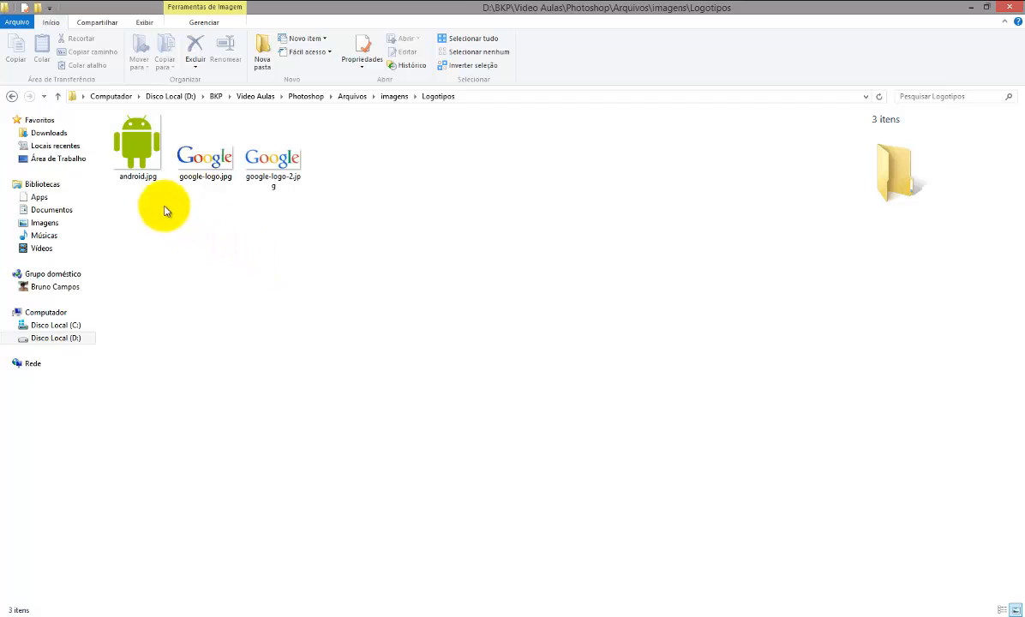
{"action": "left_click_drag", "start_coordinate": [140, 148], "coordinate": [581, 354]}
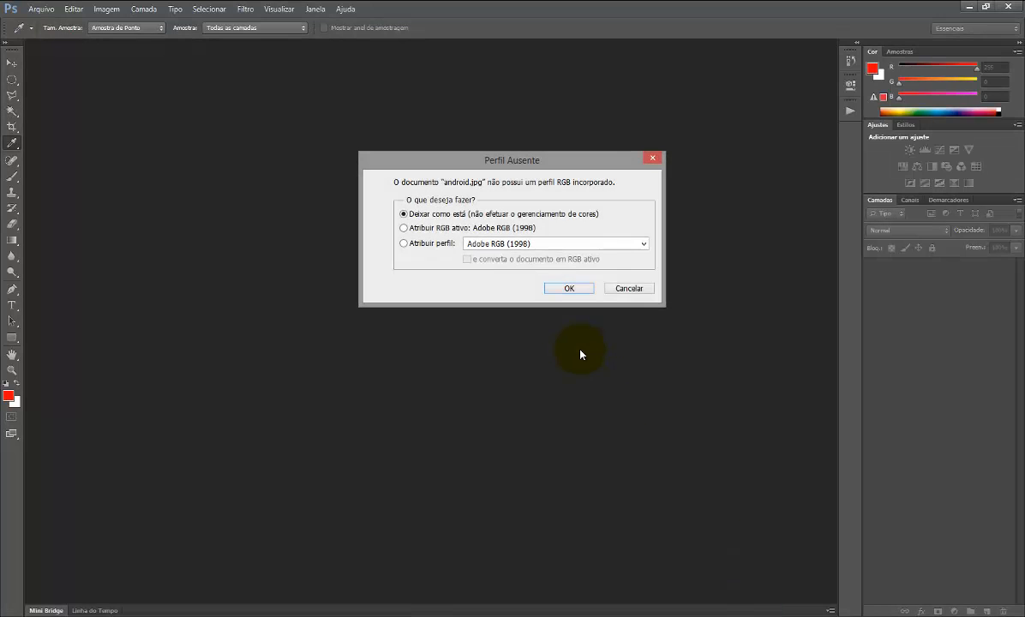
{"action": "left_click", "coordinate": [573, 289]}
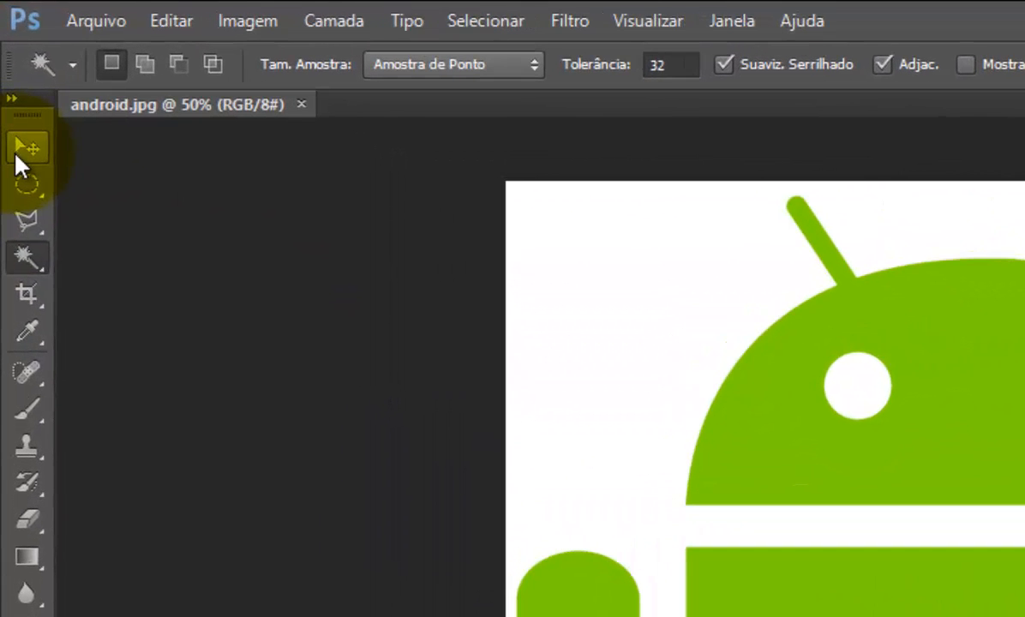
Use the Magic Wand as a new selection on the left arm, head, body, right arm and head again, one part at a time.
{"action": "left_click", "coordinate": [25, 264]}
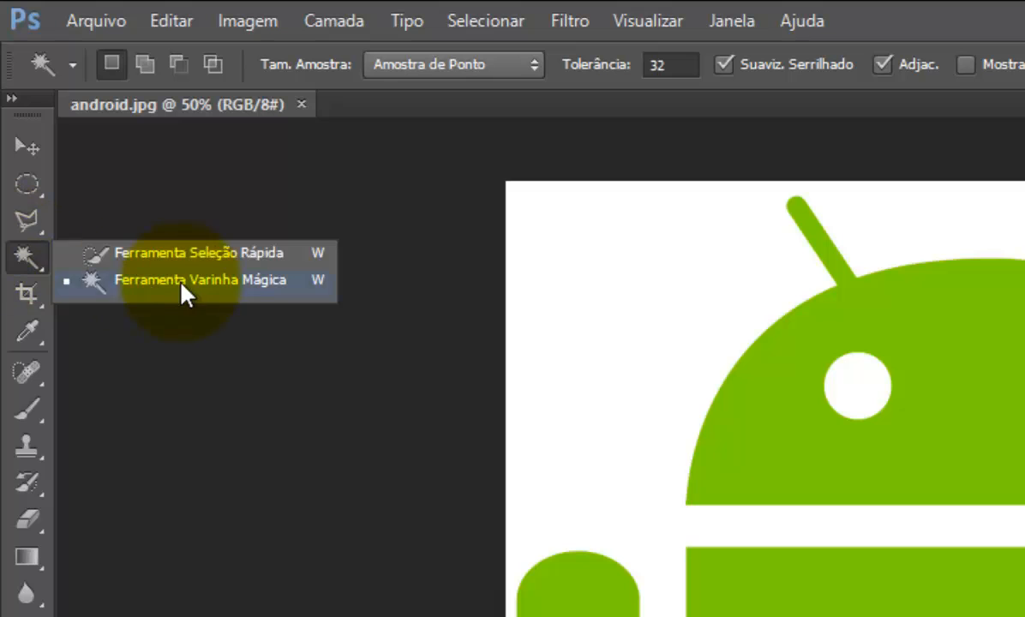
{"action": "left_click", "coordinate": [246, 300]}
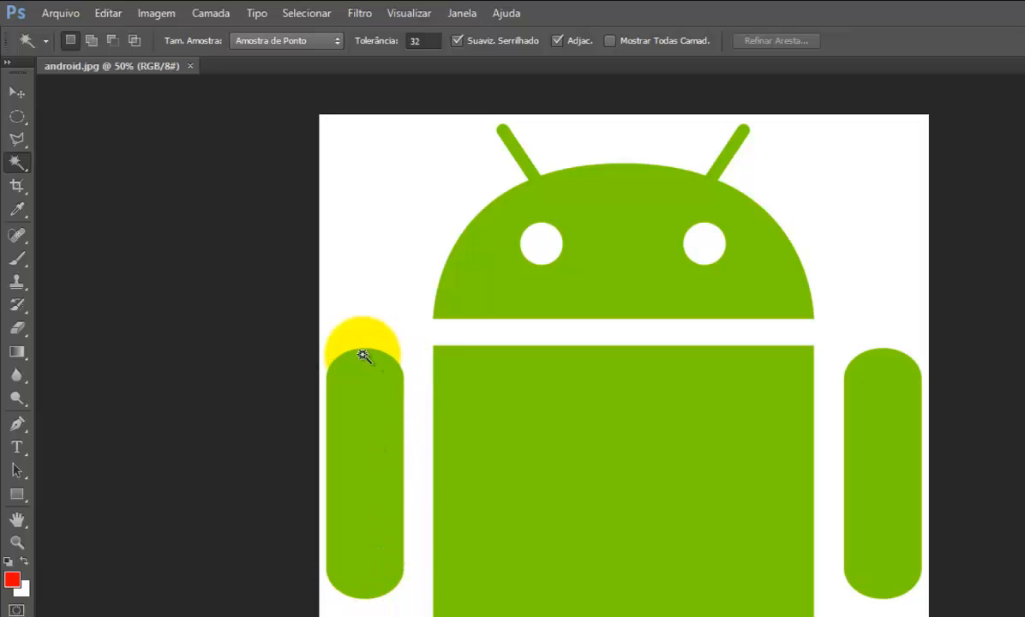
{"action": "left_click", "coordinate": [364, 453]}
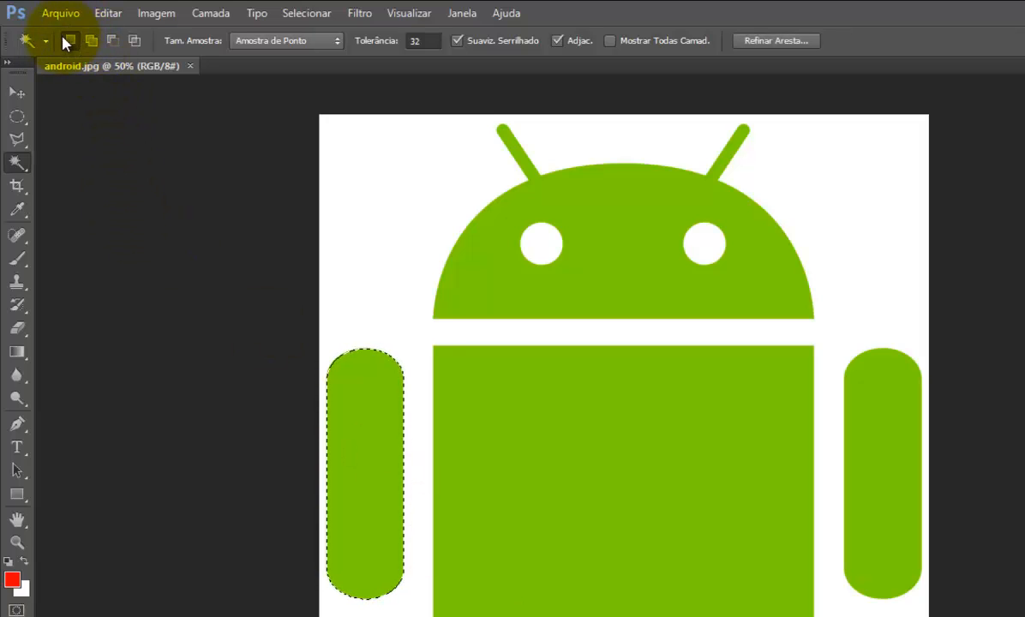
{"action": "left_click", "coordinate": [591, 296]}
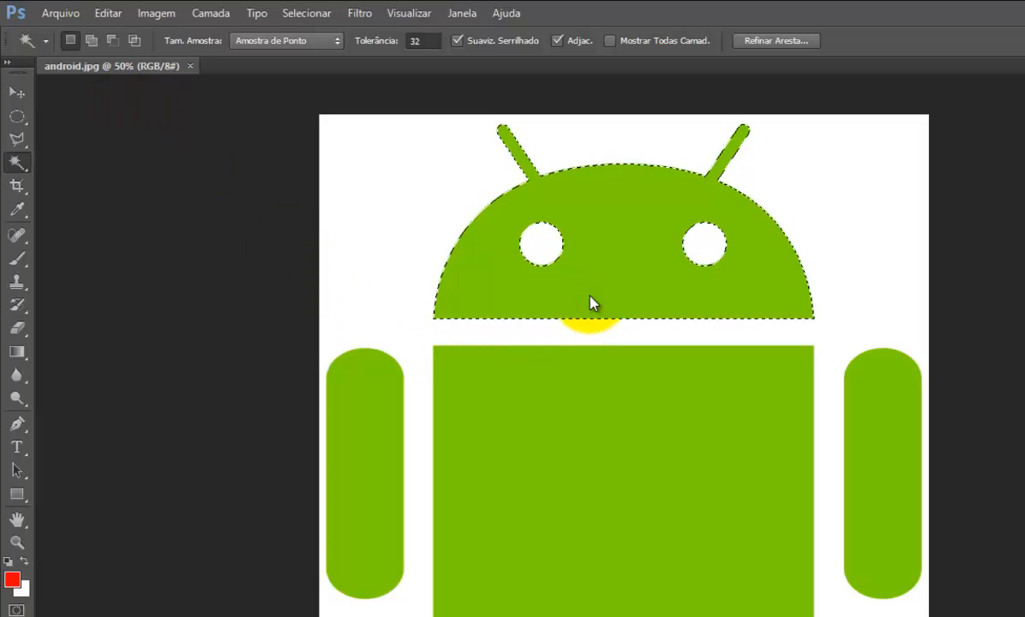
{"action": "left_click", "coordinate": [641, 413]}
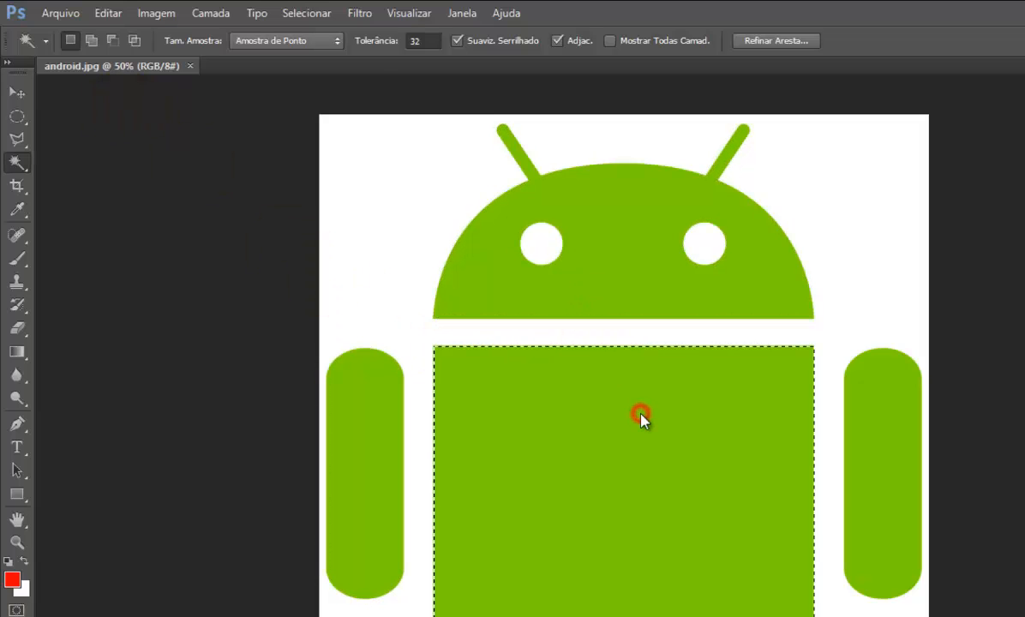
{"action": "left_click", "coordinate": [896, 445]}
{"action": "left_click", "coordinate": [662, 286]}
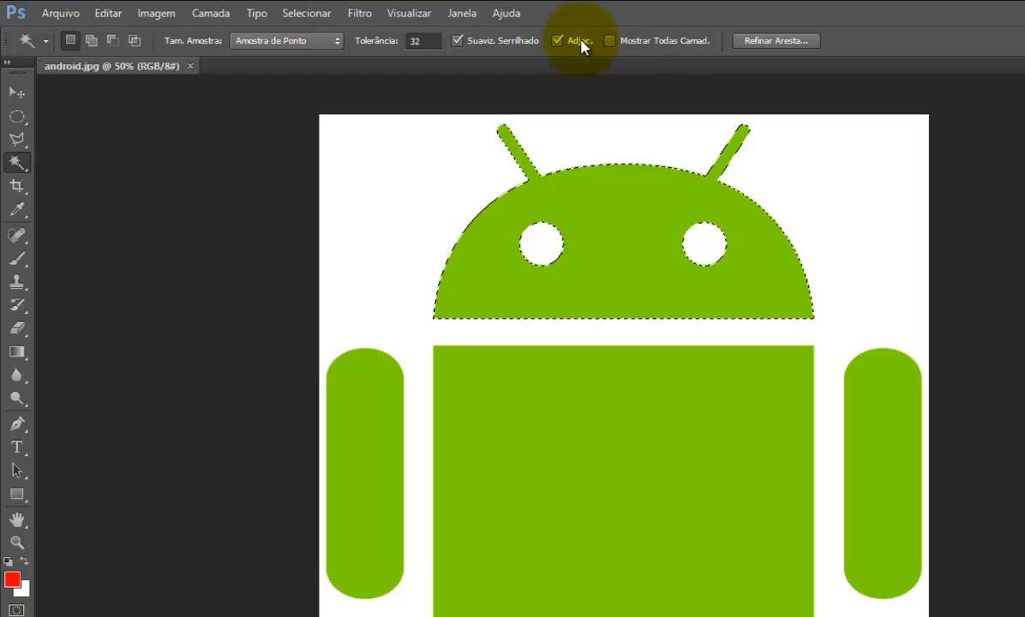
Turn off the Adjac. option, clear the head selection, and select all green areas at once with the Magic Wand.
{"action": "left_click", "coordinate": [558, 42]}
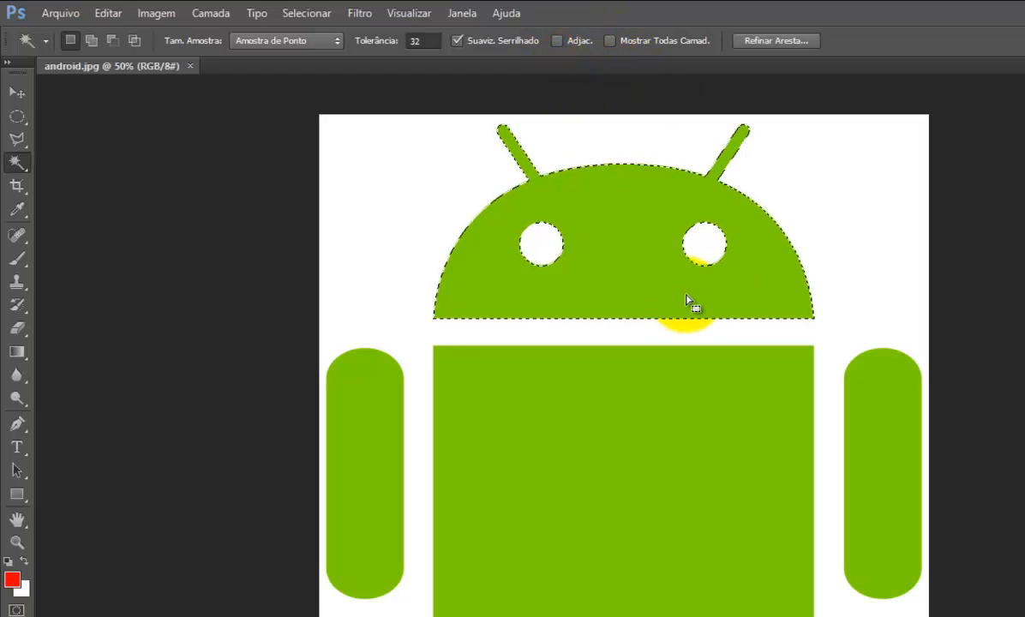
{"action": "key", "text": "ctrl+d"}
{"action": "key", "text": "ctrl+d"}
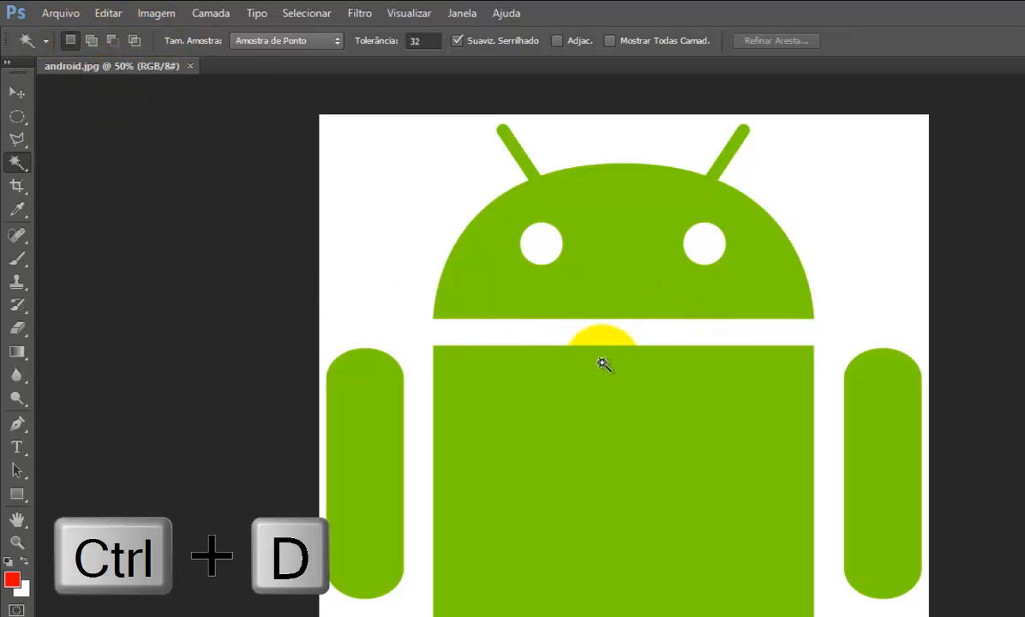
{"action": "left_click", "coordinate": [633, 283]}
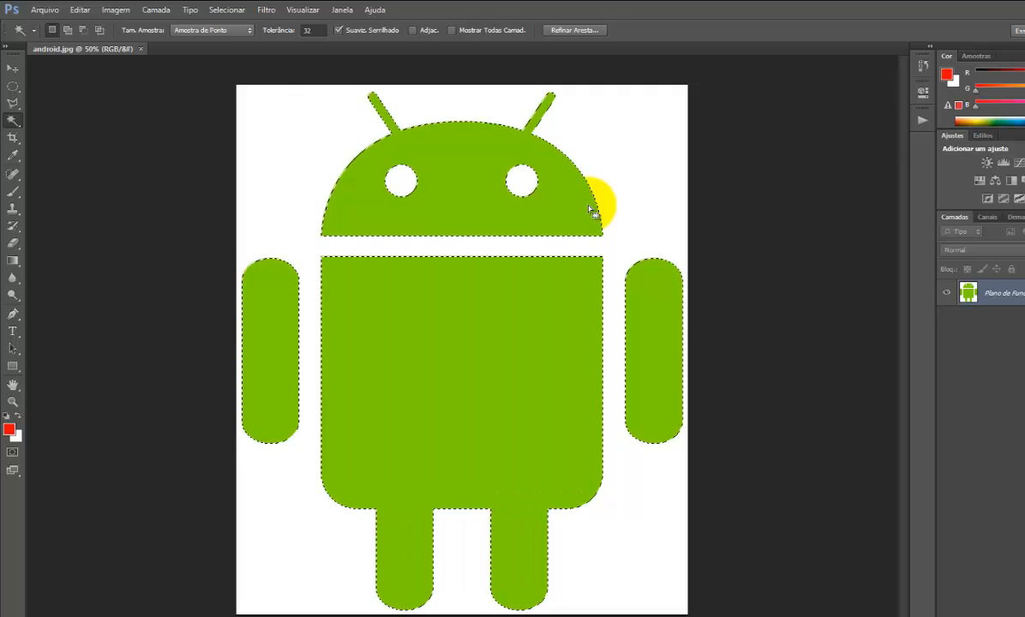
Deselect the green areas, reselect them all by sampling the right arm, and clear the selection.
{"action": "key", "text": "ctrl+d"}
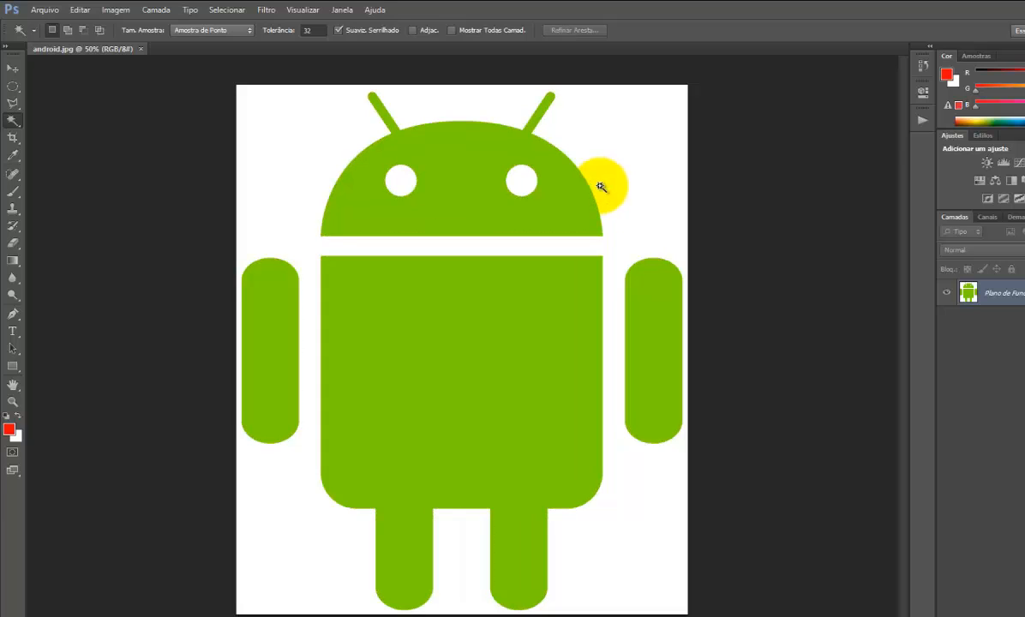
{"action": "left_click", "coordinate": [654, 354]}
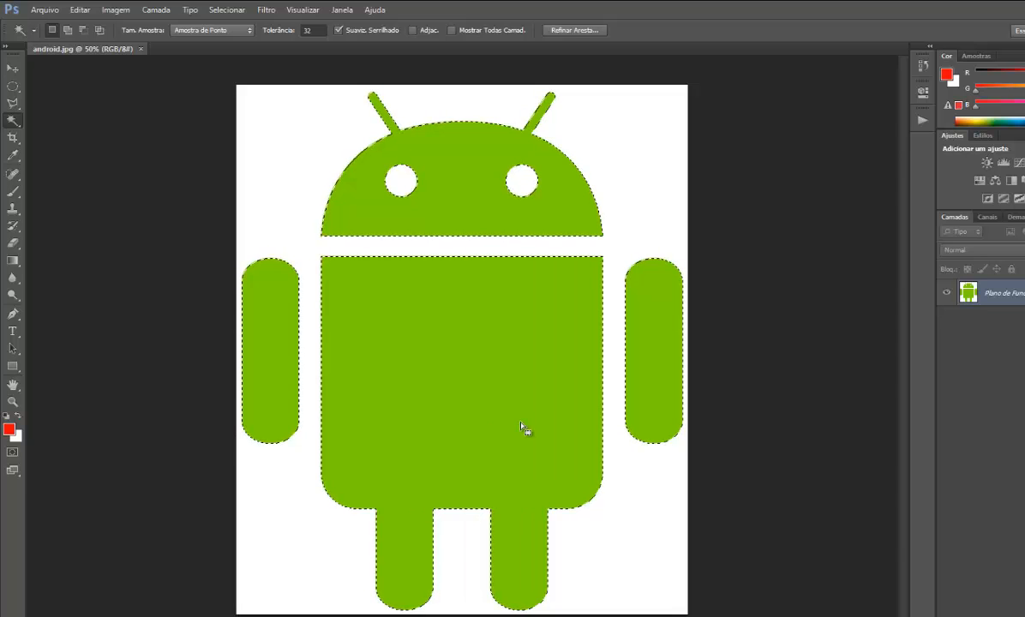
{"action": "key", "text": "ctrl+d"}
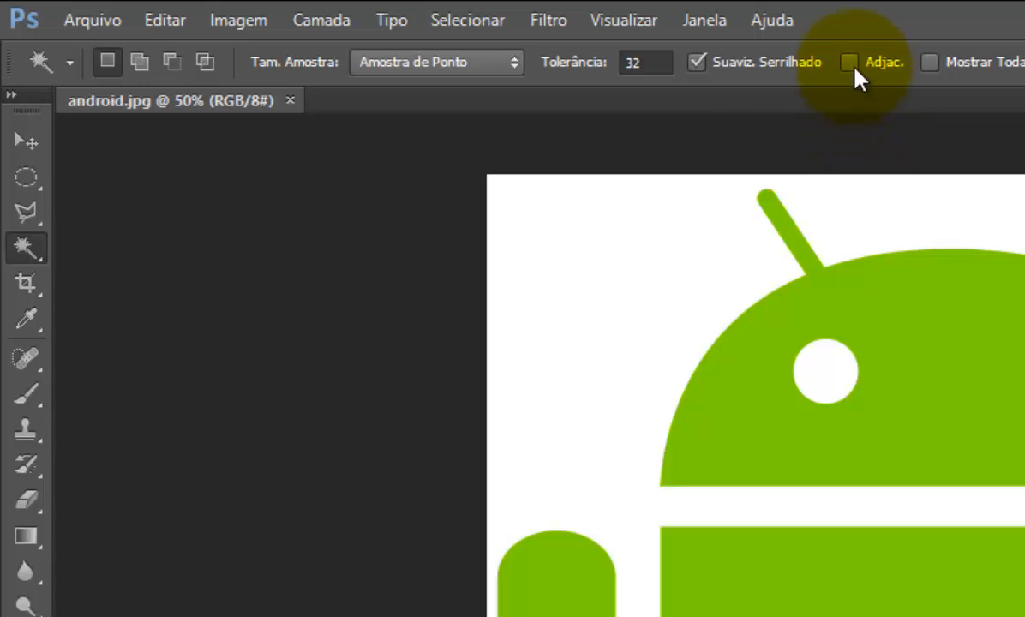
With Adjac. enabled, select the left arm and add the body, right arm and head using the add-to-selection mode.
{"action": "left_click", "coordinate": [413, 30]}
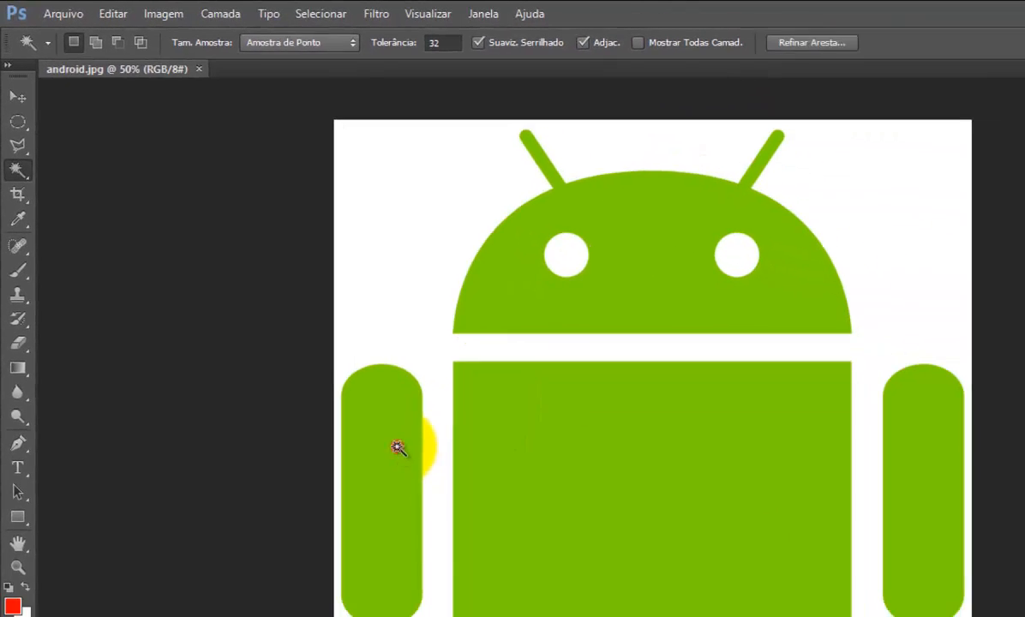
{"action": "left_click", "coordinate": [360, 403]}
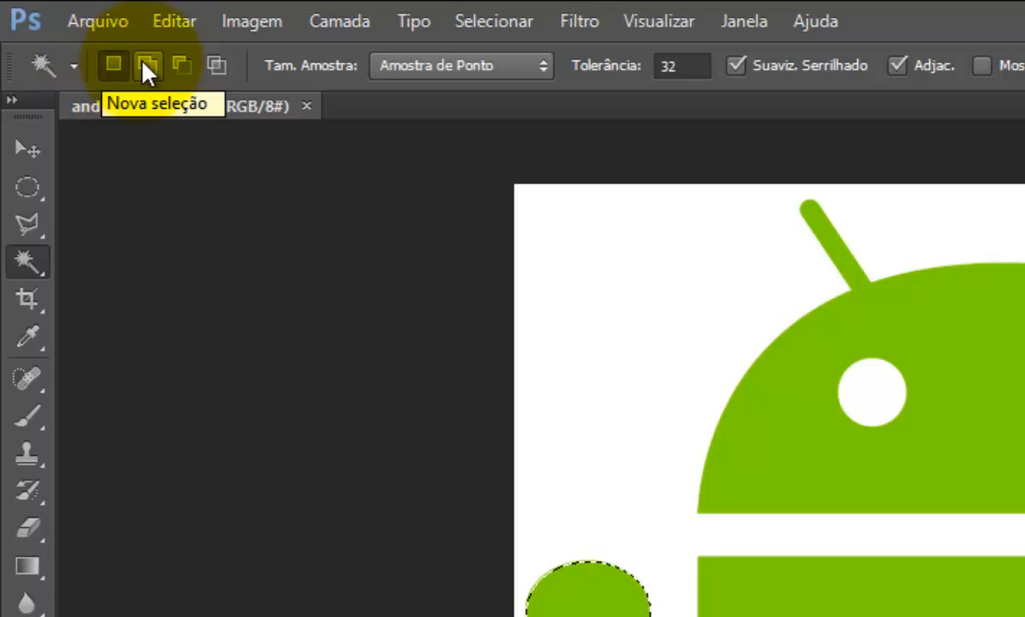
{"action": "left_click", "coordinate": [144, 64]}
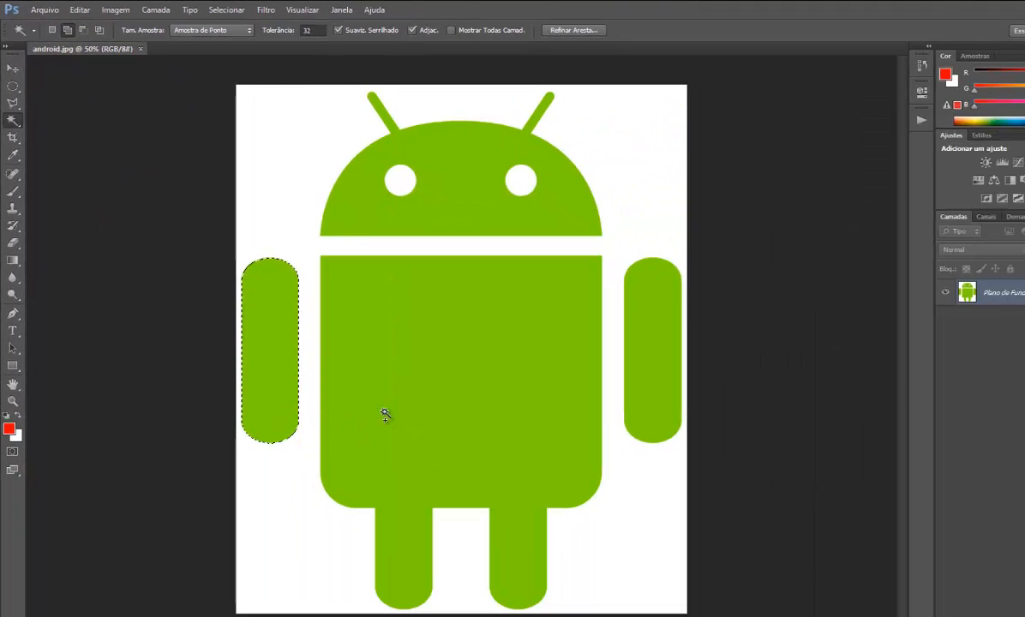
{"action": "left_click", "coordinate": [69, 31]}
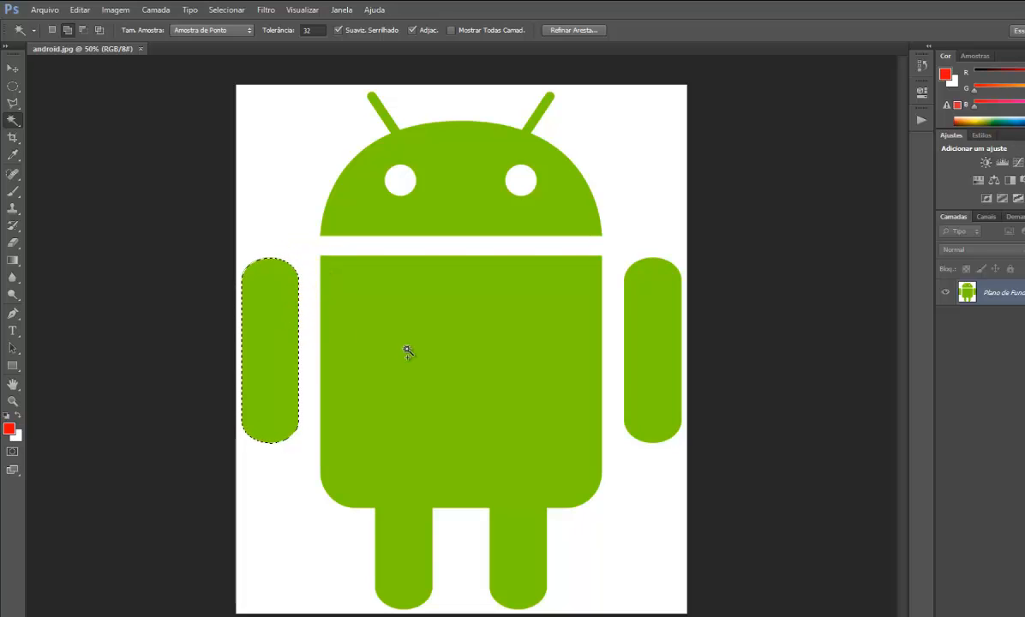
{"action": "left_click", "coordinate": [408, 351]}
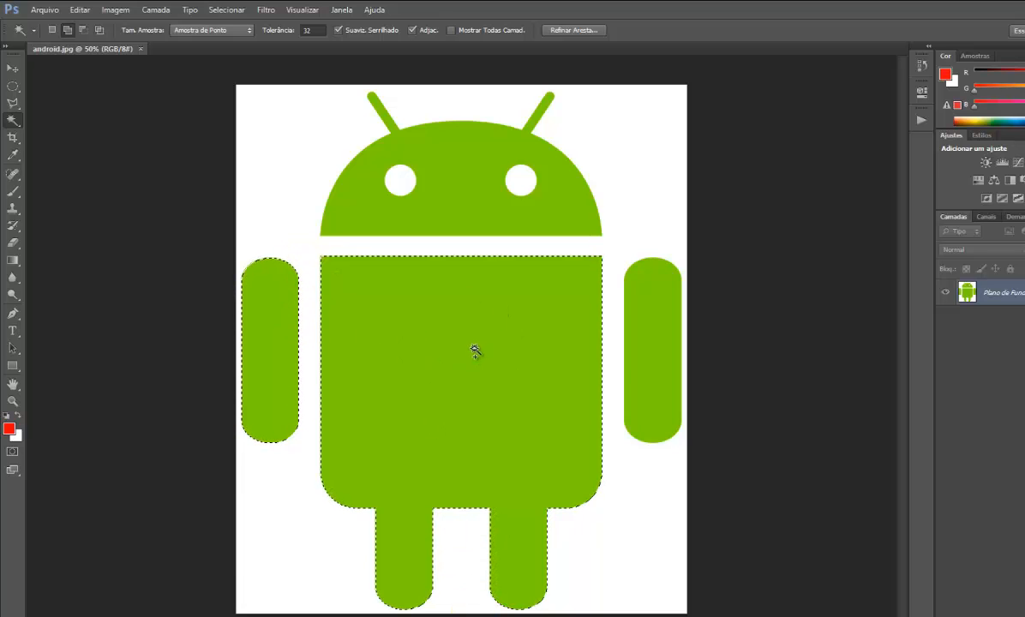
{"action": "left_click", "coordinate": [642, 365]}
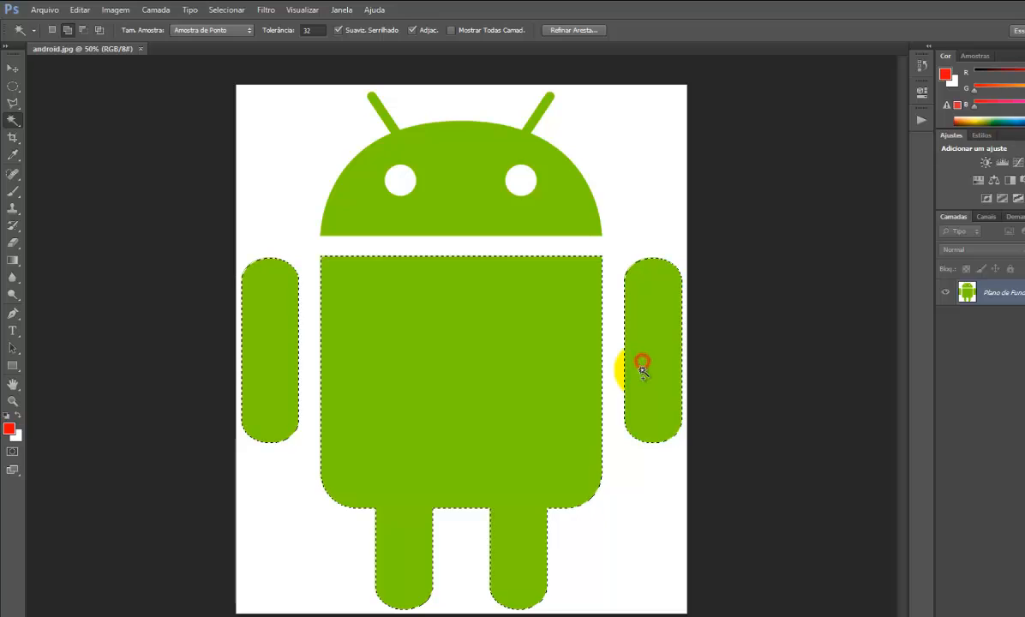
{"action": "left_click", "coordinate": [481, 211]}
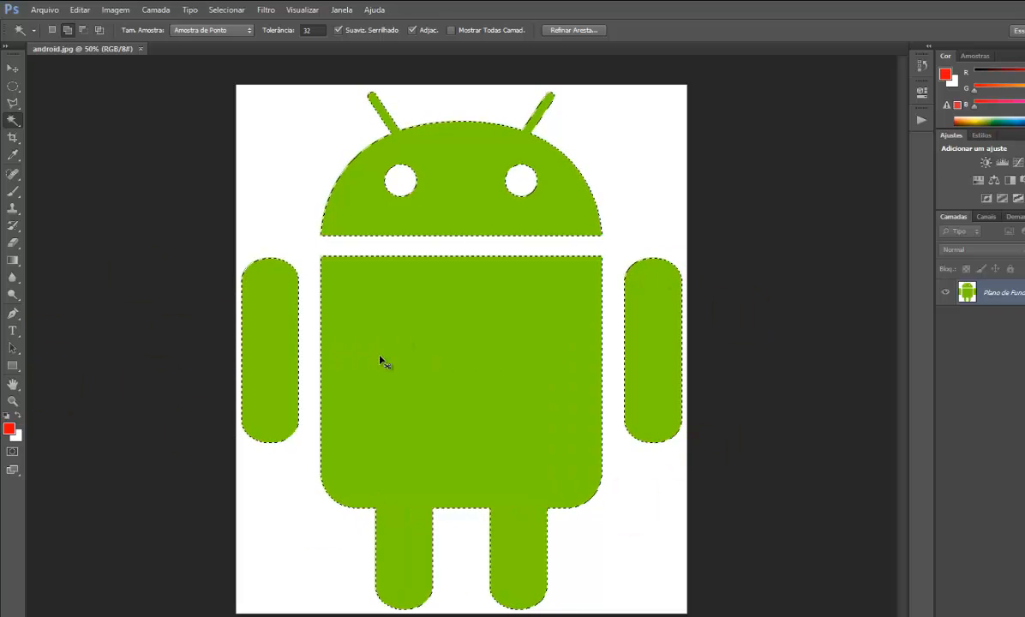
Clear the selection, restore new-selection mode, disable Adjac., and select every green area of the Android logo.
{"action": "key", "text": "ctrl+d"}
{"action": "left_click", "coordinate": [227, 97]}
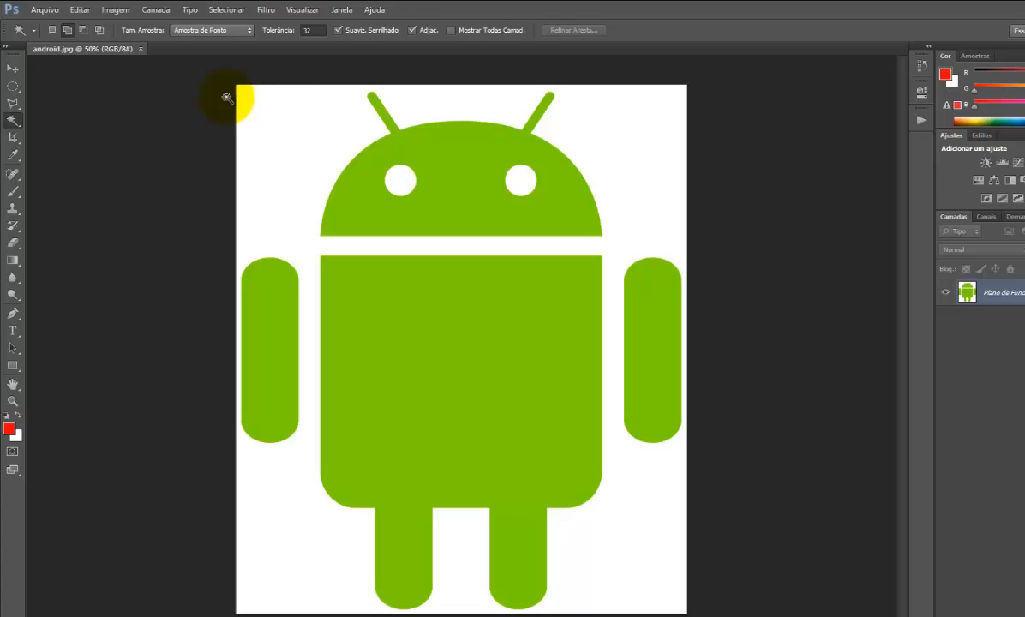
{"action": "left_click", "coordinate": [52, 30]}
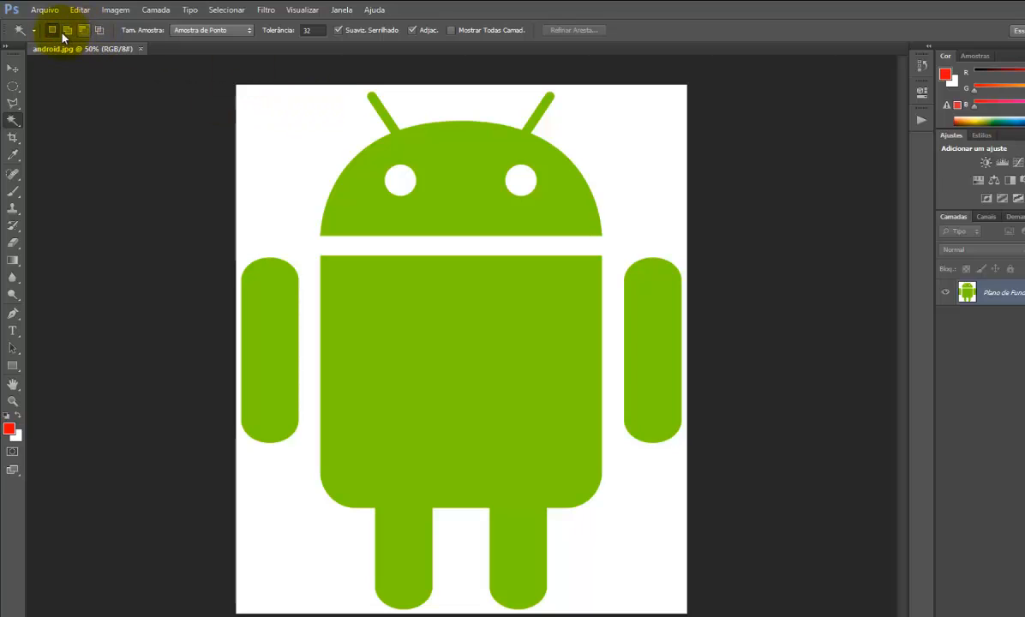
{"action": "left_click", "coordinate": [412, 31]}
{"action": "left_click", "coordinate": [449, 171]}
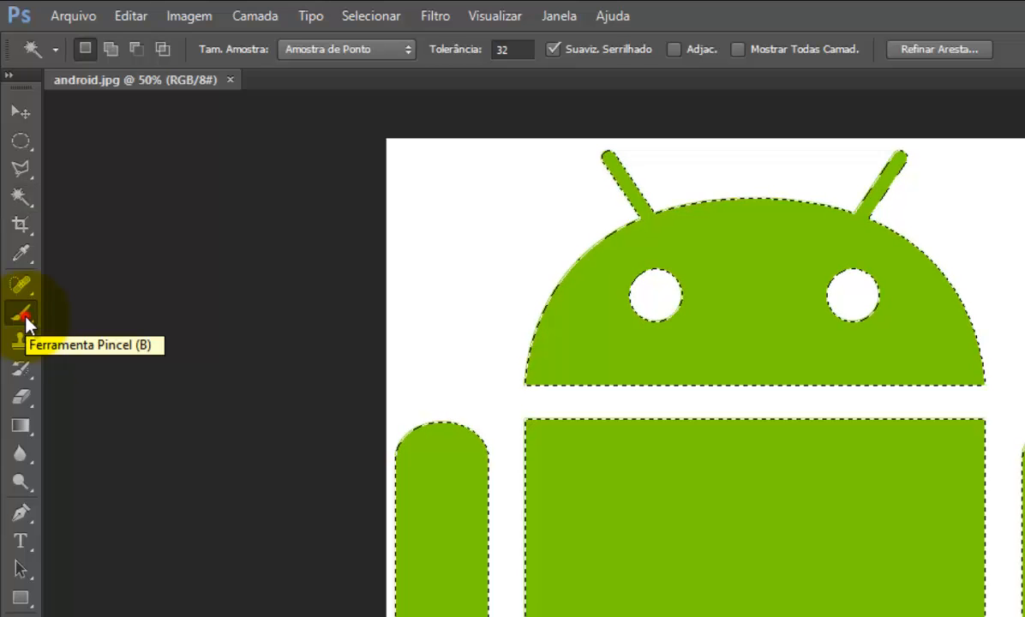
Choose the Brush tool at size 150 and set the foreground color to blue.
{"action": "left_click", "coordinate": [26, 319]}
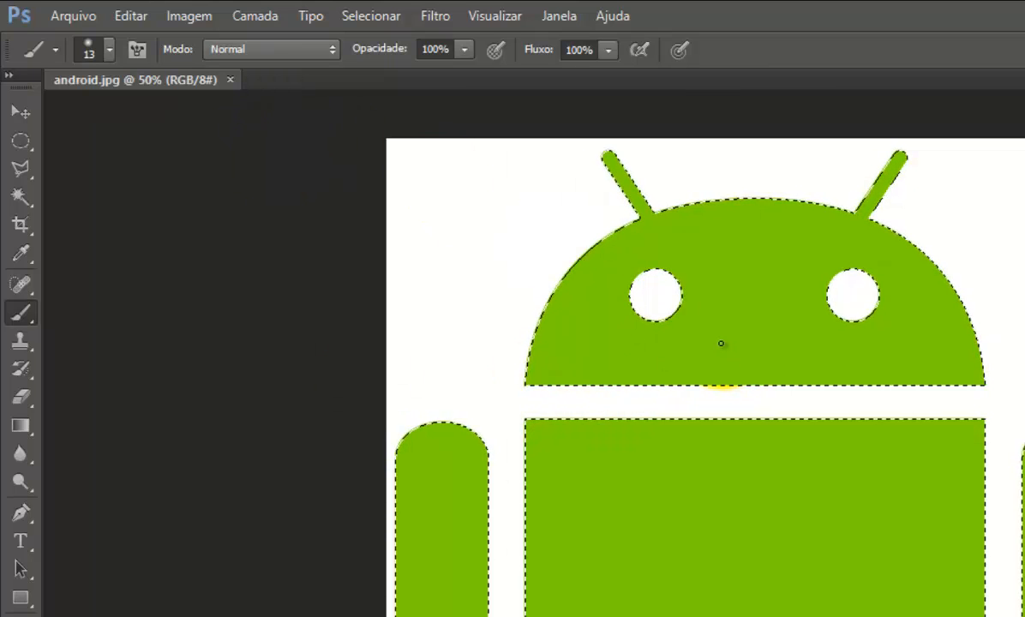
{"action": "key", "text": "bracketright"}
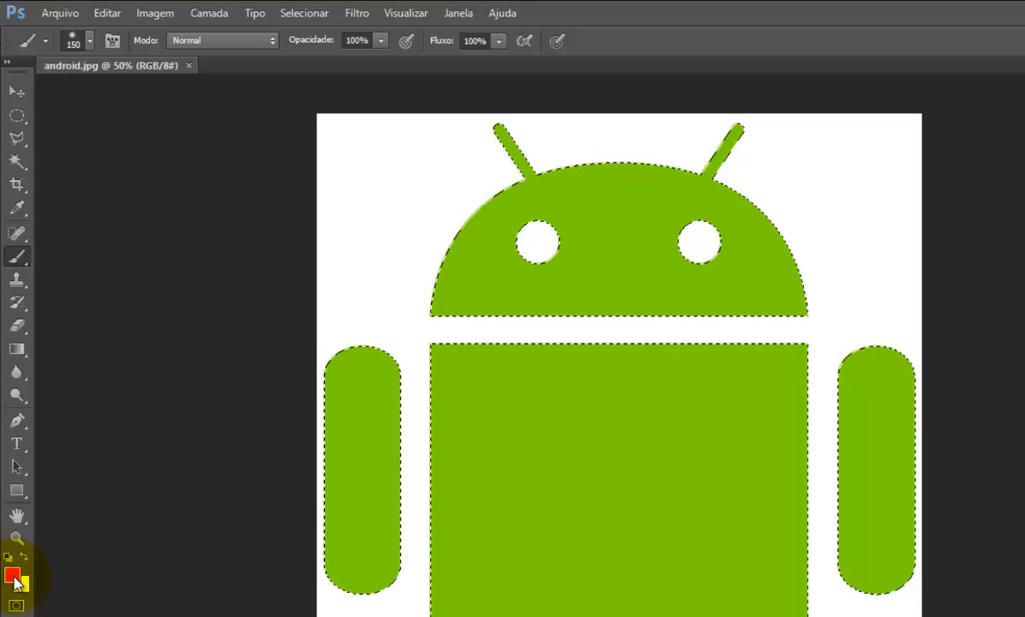
{"action": "left_click", "coordinate": [12, 576]}
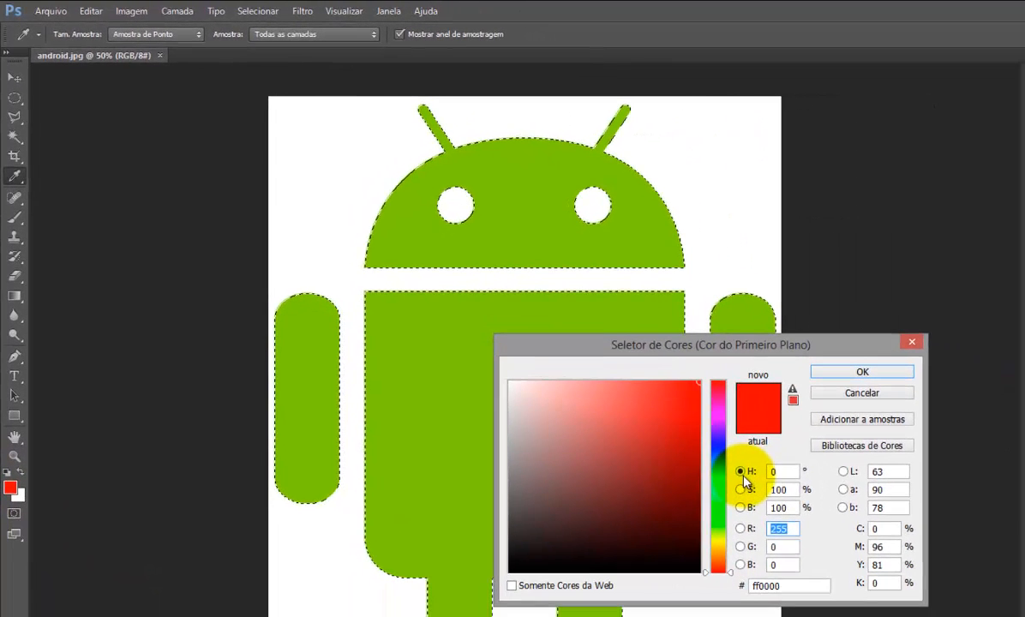
{"action": "left_click_drag", "start_coordinate": [783, 499], "coordinate": [785, 490]}
{"action": "left_click_drag", "start_coordinate": [722, 454], "coordinate": [722, 451]}
{"action": "left_click_drag", "start_coordinate": [685, 385], "coordinate": [659, 388]}
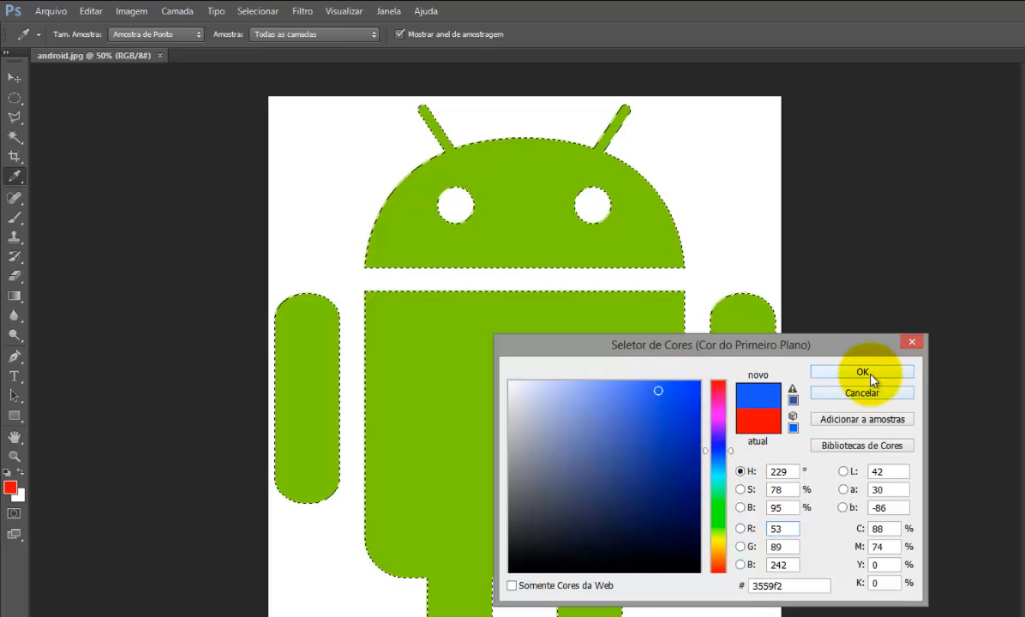
{"action": "left_click", "coordinate": [666, 408]}
{"action": "left_click", "coordinate": [863, 371]}
{"action": "key", "text": "b"}
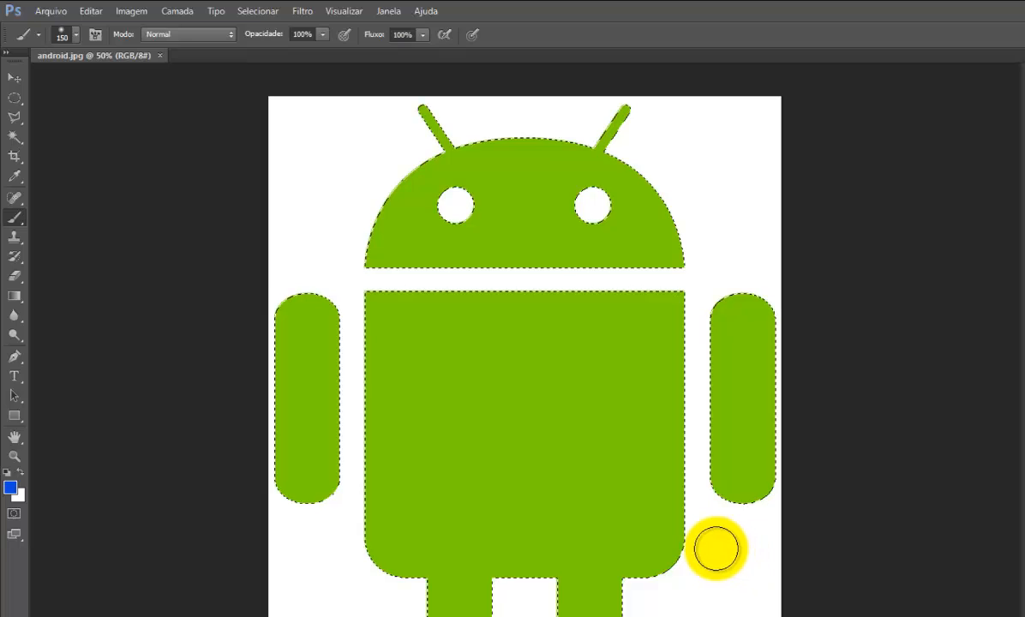
Try painting on the white background outside the selected robot.
{"action": "left_click", "coordinate": [716, 547]}
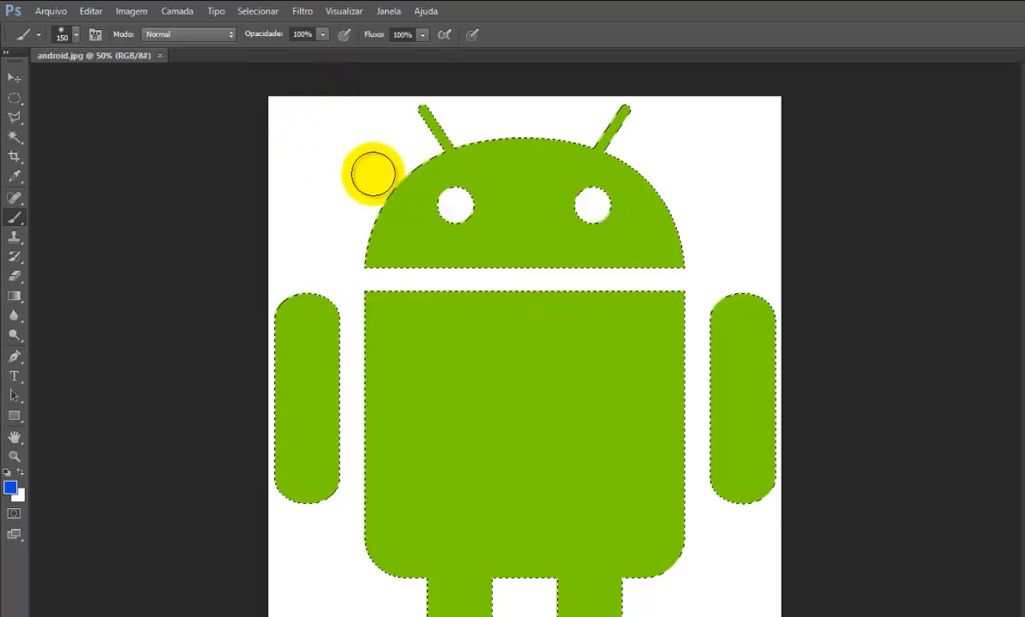
{"action": "left_click", "coordinate": [337, 132]}
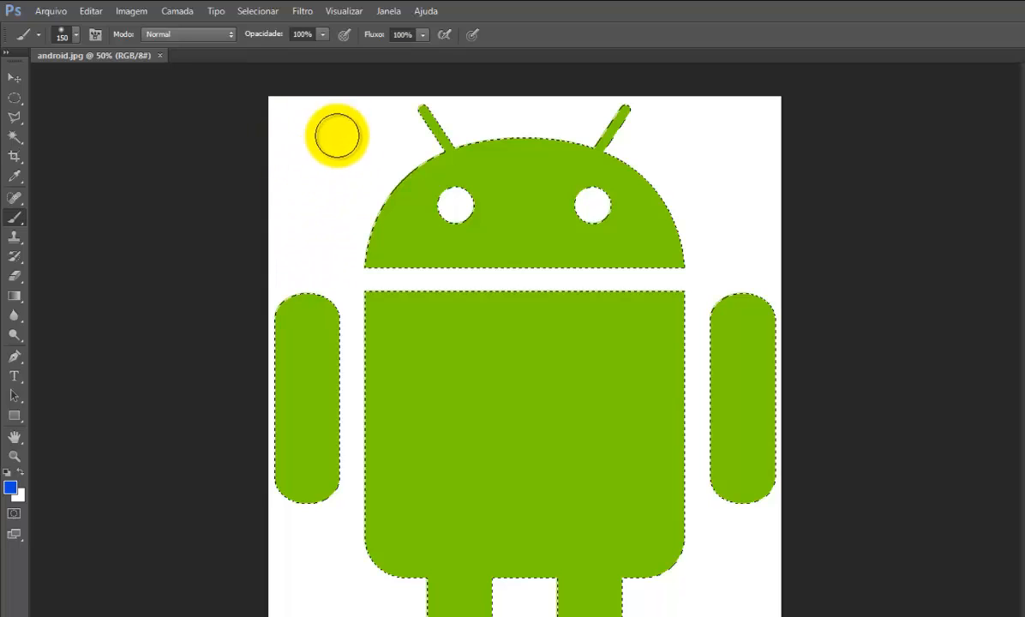
{"action": "left_click", "coordinate": [336, 130]}
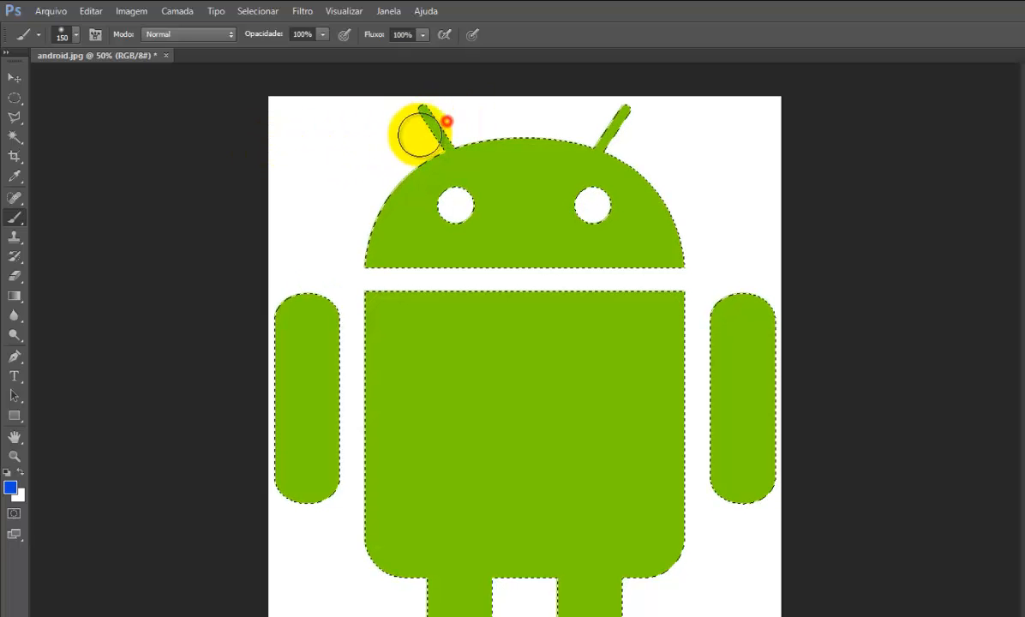
Paint the selected Android robot's head, antennae, arms, body and legs blue with the Brush.
{"action": "mouse_move", "coordinate": [419, 137]}
{"action": "left_mouse_down"}
{"action": "mouse_move", "coordinate": [449, 105]}
{"action": "mouse_move", "coordinate": [622, 119]}
{"action": "mouse_move", "coordinate": [544, 119]}
{"action": "mouse_move", "coordinate": [558, 159]}
{"action": "mouse_move", "coordinate": [403, 156]}
{"action": "mouse_move", "coordinate": [435, 192]}
{"action": "mouse_move", "coordinate": [531, 184]}
{"action": "left_mouse_up"}
{"action": "mouse_move", "coordinate": [600, 157]}
{"action": "left_mouse_down"}
{"action": "mouse_move", "coordinate": [583, 160]}
{"action": "mouse_move", "coordinate": [677, 184]}
{"action": "mouse_move", "coordinate": [643, 202]}
{"action": "mouse_move", "coordinate": [735, 231]}
{"action": "mouse_move", "coordinate": [668, 245]}
{"action": "mouse_move", "coordinate": [679, 259]}
{"action": "mouse_move", "coordinate": [599, 217]}
{"action": "mouse_move", "coordinate": [635, 202]}
{"action": "mouse_move", "coordinate": [495, 211]}
{"action": "mouse_move", "coordinate": [602, 236]}
{"action": "mouse_move", "coordinate": [439, 259]}
{"action": "mouse_move", "coordinate": [485, 221]}
{"action": "mouse_move", "coordinate": [403, 210]}
{"action": "mouse_move", "coordinate": [677, 257]}
{"action": "left_mouse_up"}
{"action": "mouse_move", "coordinate": [360, 300]}
{"action": "left_mouse_down"}
{"action": "mouse_move", "coordinate": [446, 297]}
{"action": "mouse_move", "coordinate": [332, 315]}
{"action": "mouse_move", "coordinate": [332, 343]}
{"action": "mouse_move", "coordinate": [894, 353]}
{"action": "mouse_move", "coordinate": [131, 373]}
{"action": "mouse_move", "coordinate": [606, 394]}
{"action": "mouse_move", "coordinate": [606, 405]}
{"action": "mouse_move", "coordinate": [325, 407]}
{"action": "mouse_move", "coordinate": [756, 446]}
{"action": "mouse_move", "coordinate": [370, 469]}
{"action": "mouse_move", "coordinate": [835, 492]}
{"action": "mouse_move", "coordinate": [454, 515]}
{"action": "left_mouse_up"}
{"action": "mouse_move", "coordinate": [295, 528]}
{"action": "left_mouse_down"}
{"action": "mouse_move", "coordinate": [492, 496]}
{"action": "mouse_move", "coordinate": [437, 508]}
{"action": "mouse_move", "coordinate": [519, 580]}
{"action": "mouse_move", "coordinate": [589, 558]}
{"action": "left_mouse_up"}
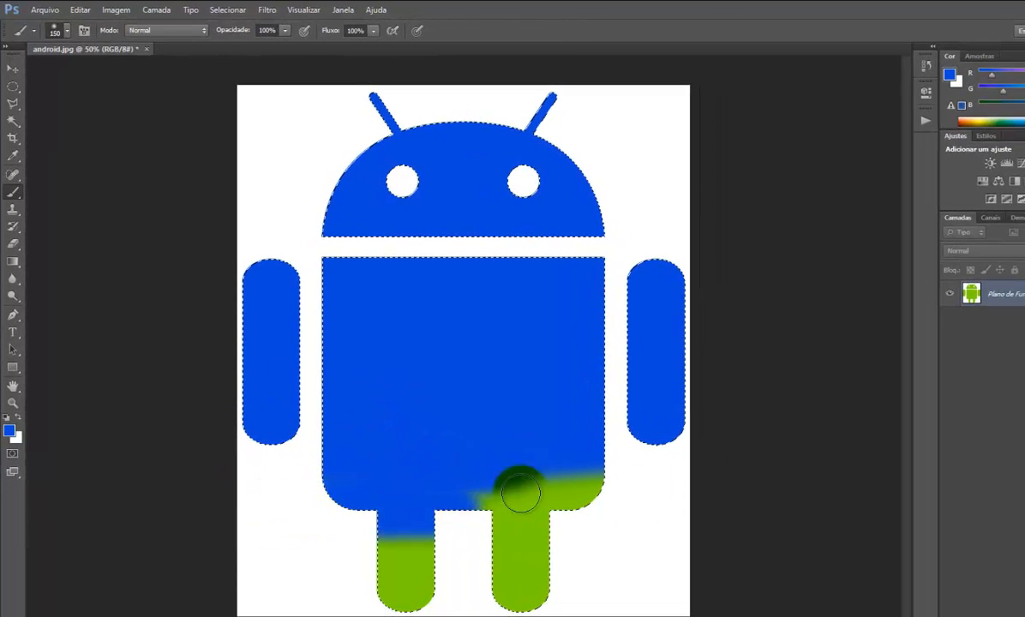
{"action": "mouse_move", "coordinate": [520, 493]}
{"action": "left_mouse_down"}
{"action": "mouse_move", "coordinate": [641, 470]}
{"action": "mouse_move", "coordinate": [612, 478]}
{"action": "mouse_move", "coordinate": [345, 439]}
{"action": "mouse_move", "coordinate": [464, 461]}
{"action": "mouse_move", "coordinate": [543, 533]}
{"action": "mouse_move", "coordinate": [351, 539]}
{"action": "mouse_move", "coordinate": [596, 574]}
{"action": "mouse_move", "coordinate": [346, 582]}
{"action": "mouse_move", "coordinate": [585, 589]}
{"action": "mouse_move", "coordinate": [355, 605]}
{"action": "mouse_move", "coordinate": [580, 600]}
{"action": "left_mouse_up"}
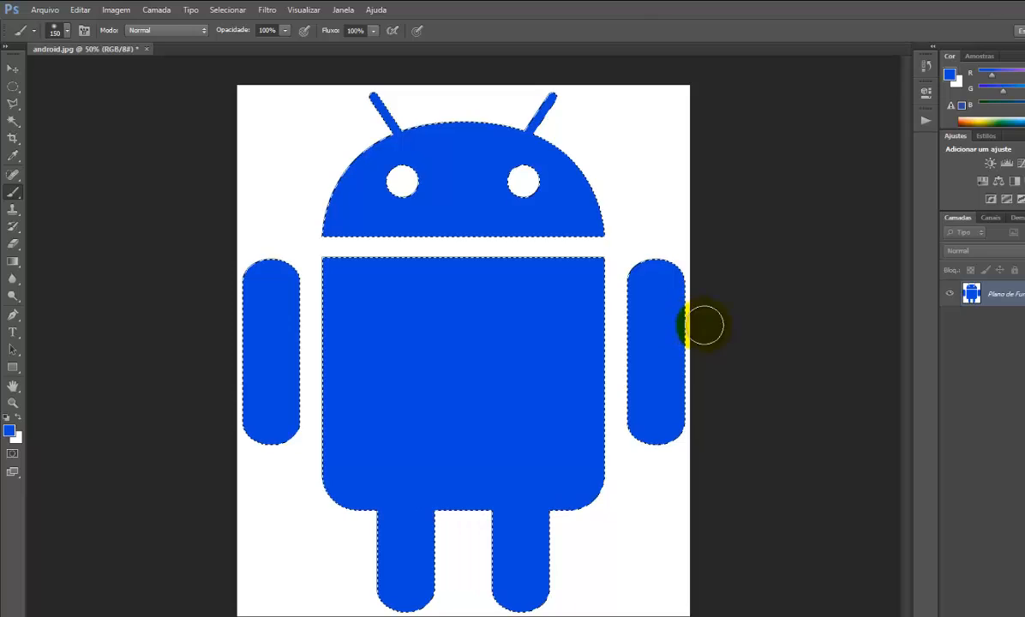
Set the foreground color to red ff0000 and fill the selected robot with it.
{"action": "left_click", "coordinate": [11, 431]}
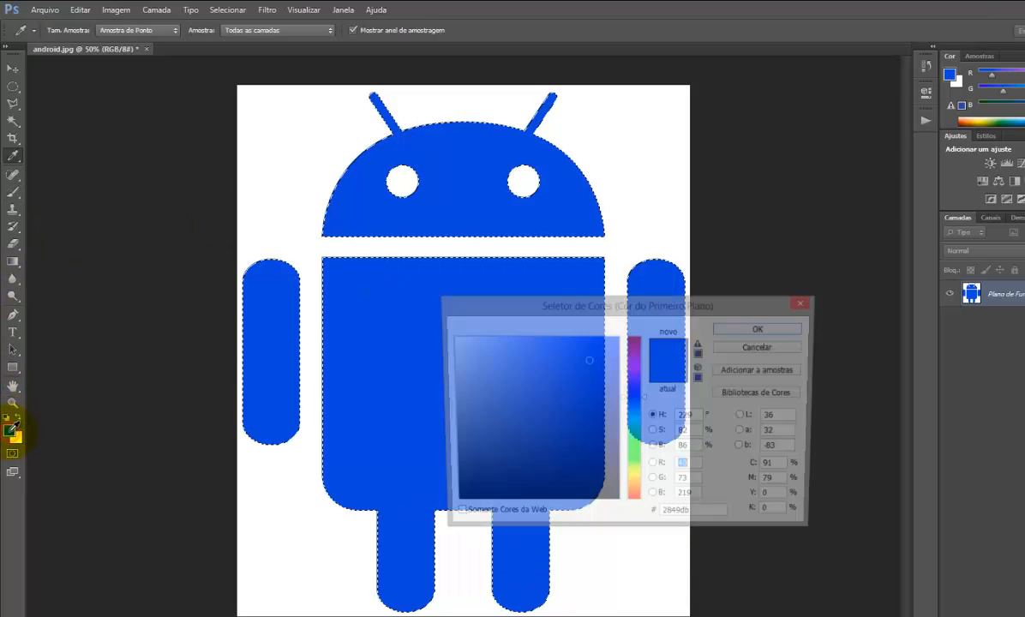
{"action": "left_click_drag", "start_coordinate": [643, 375], "coordinate": [631, 330]}
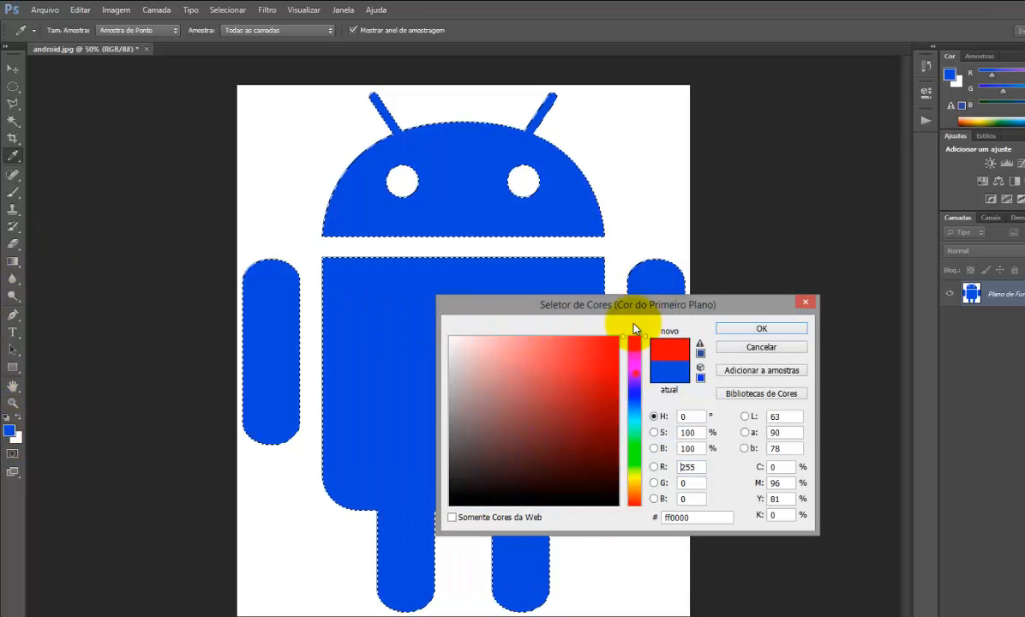
{"action": "left_click", "coordinate": [794, 331]}
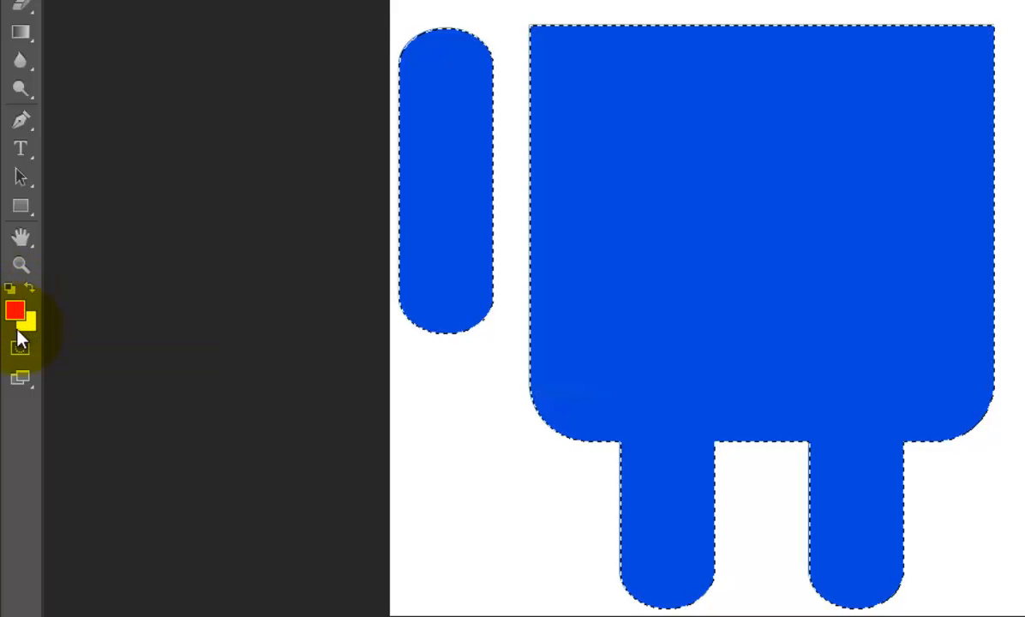
{"action": "key", "text": "alt+Delete"}
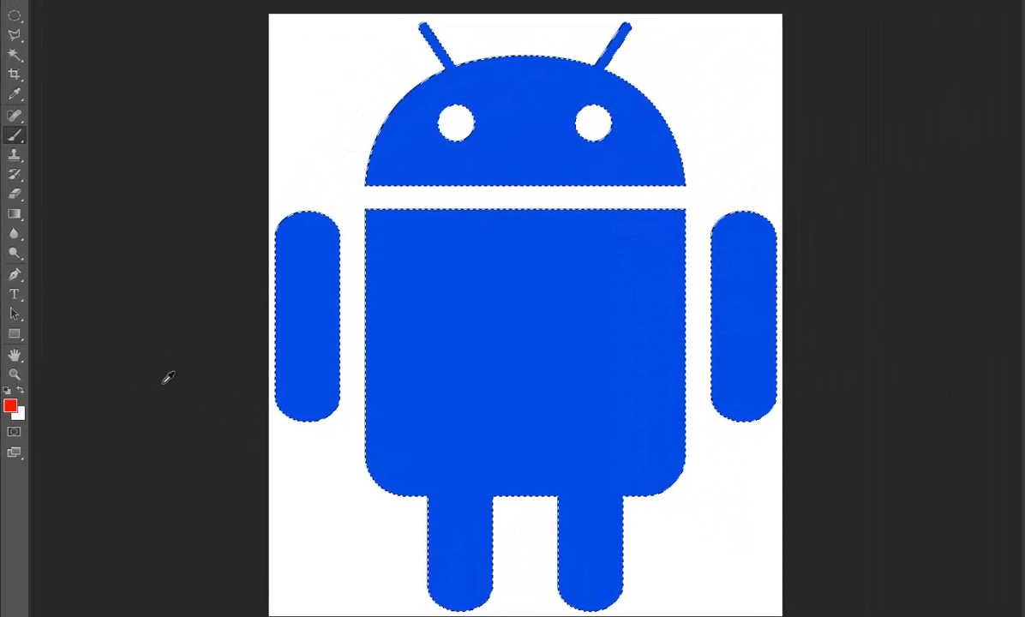
{"action": "key", "text": "alt+Delete"}
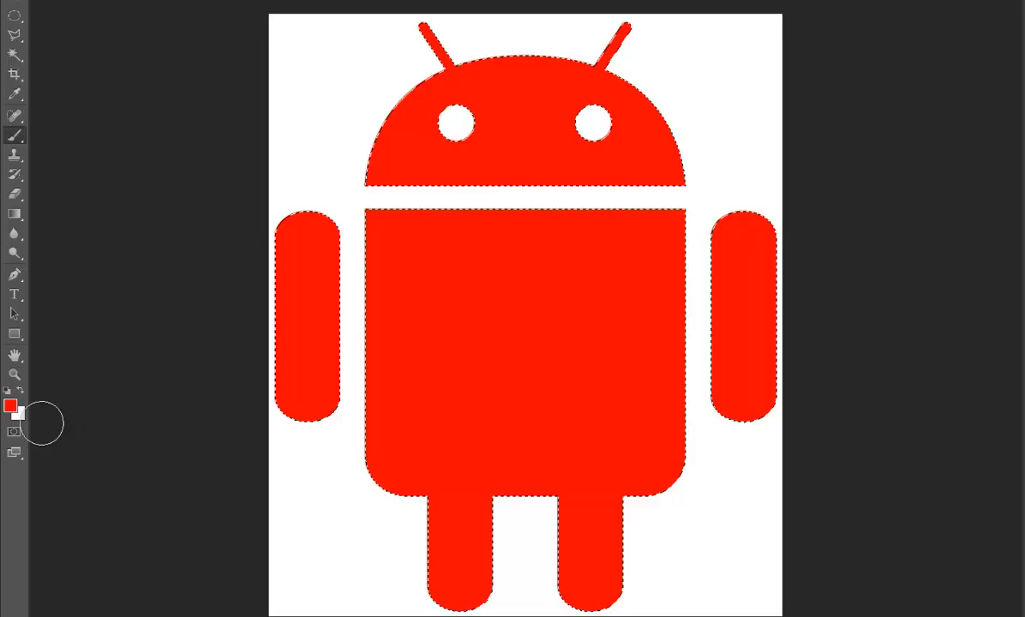
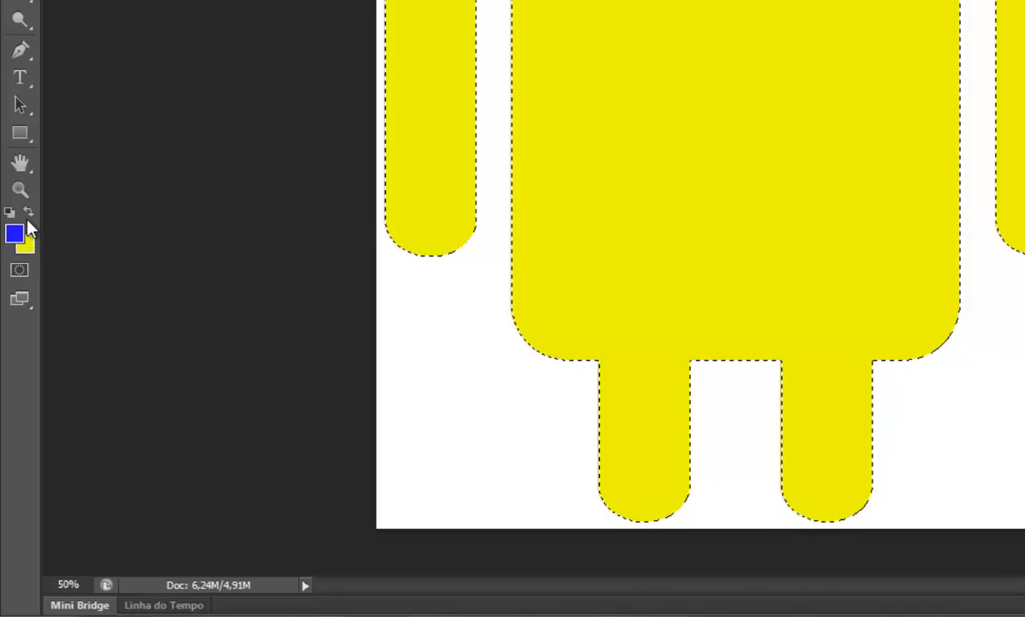
Swap the foreground and background colors back and forth, and reset them to the default black and white.
{"action": "left_click", "coordinate": [28, 212]}
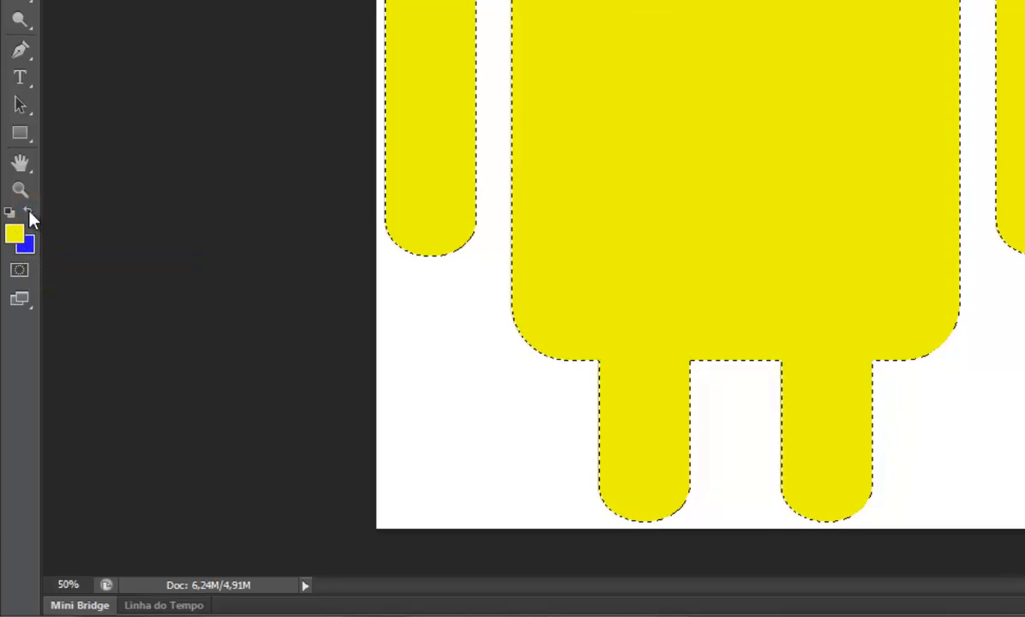
{"action": "left_click", "coordinate": [28, 212]}
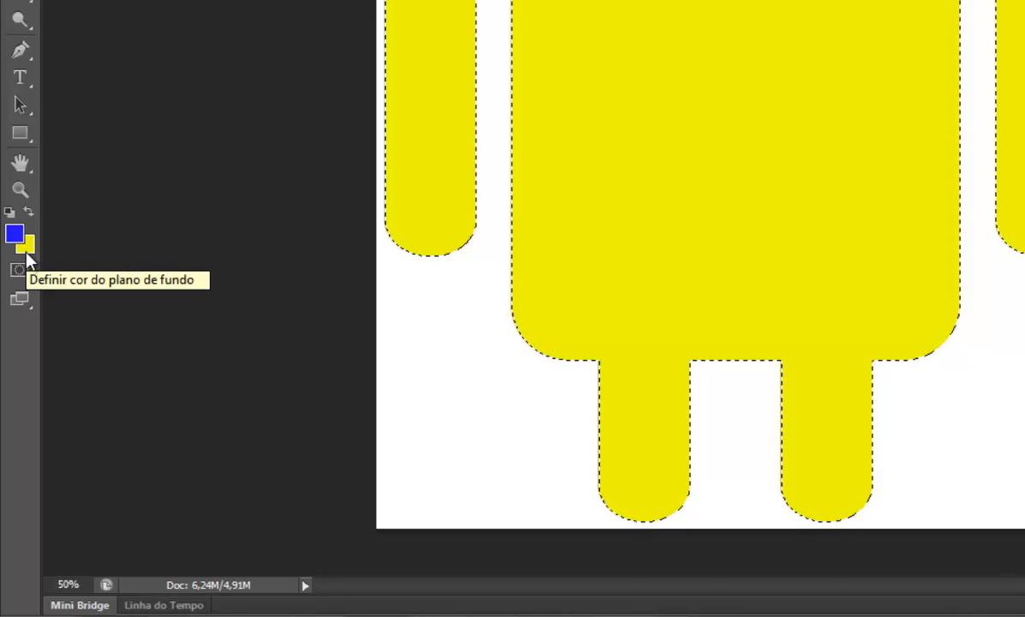
{"action": "left_click", "coordinate": [9, 213]}
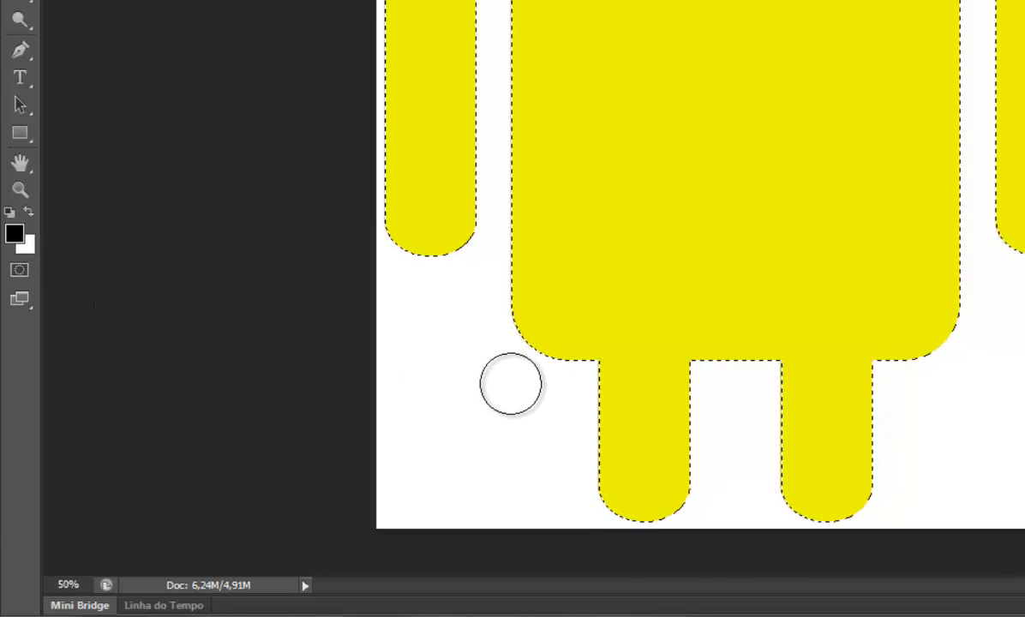
Set the foreground color to green 3c9f1d and fill the selected robot with it.
{"action": "left_click", "coordinate": [13, 233]}
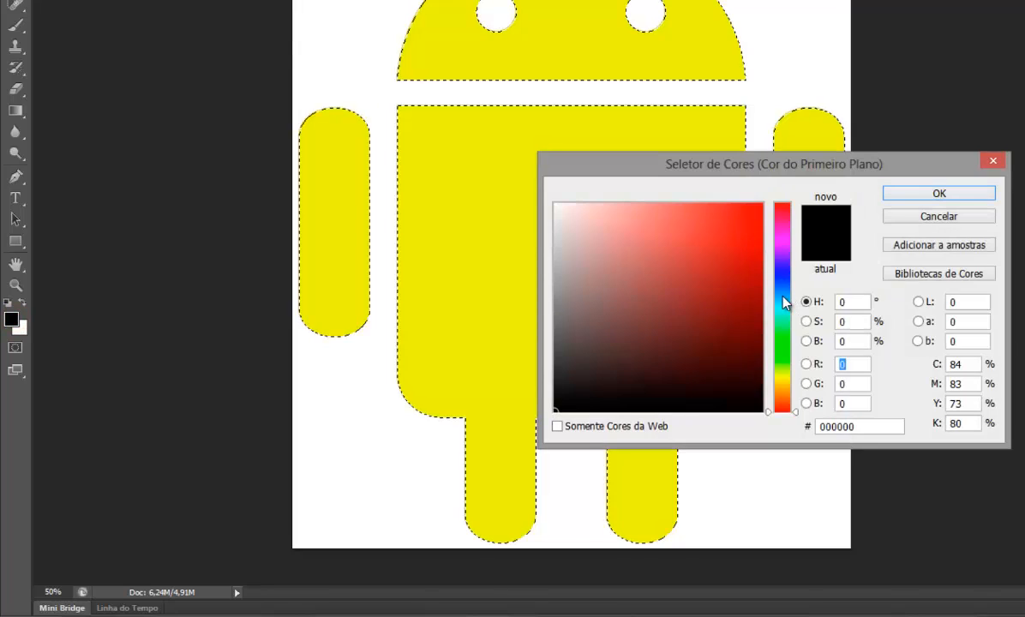
{"action": "left_click_drag", "start_coordinate": [786, 302], "coordinate": [783, 350]}
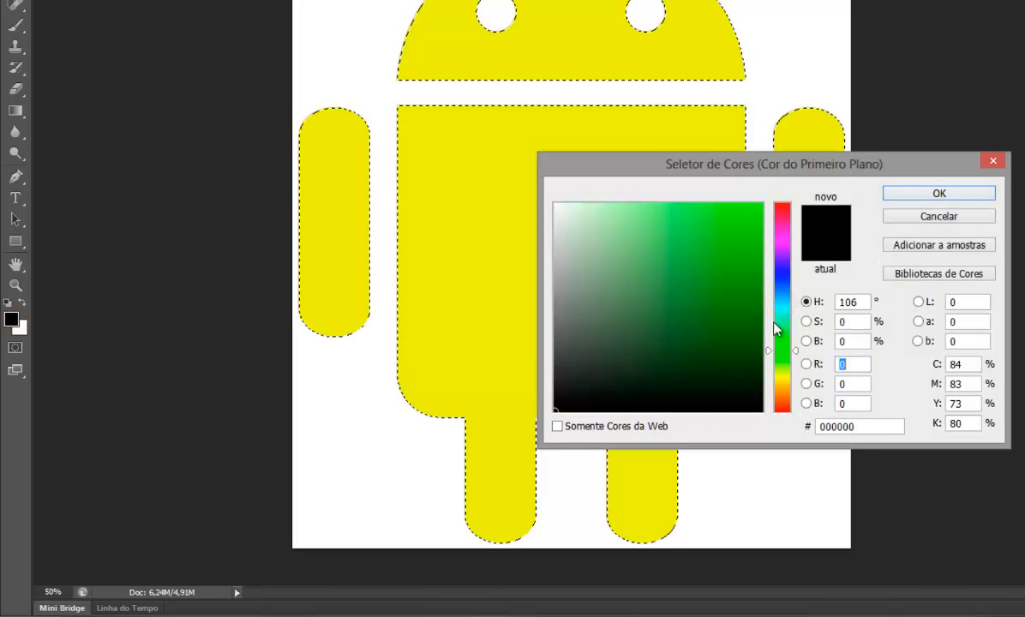
{"action": "left_click_drag", "start_coordinate": [737, 283], "coordinate": [723, 281]}
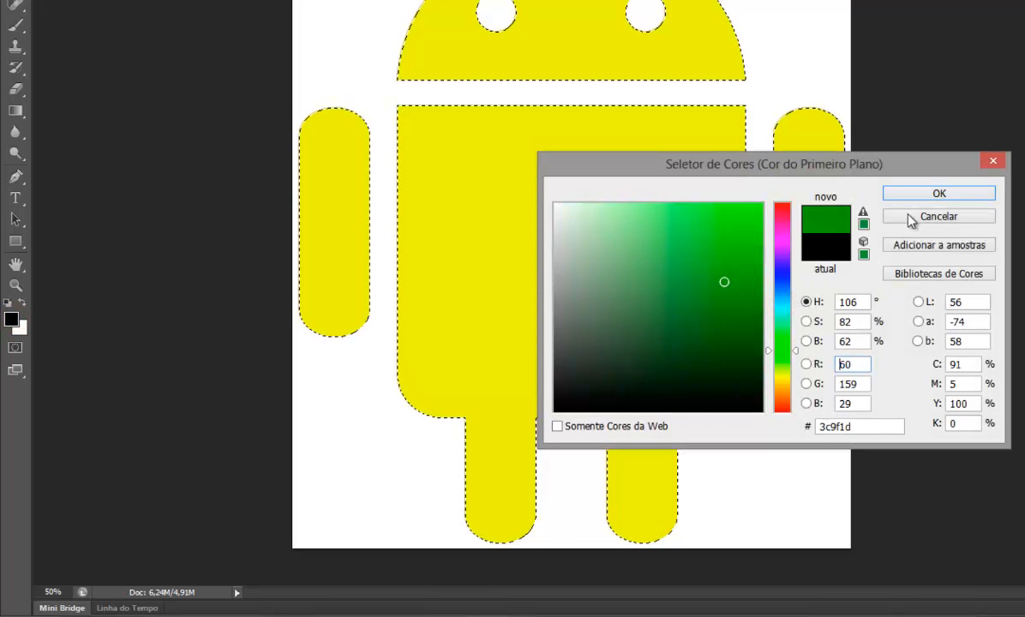
{"action": "left_click", "coordinate": [913, 192]}
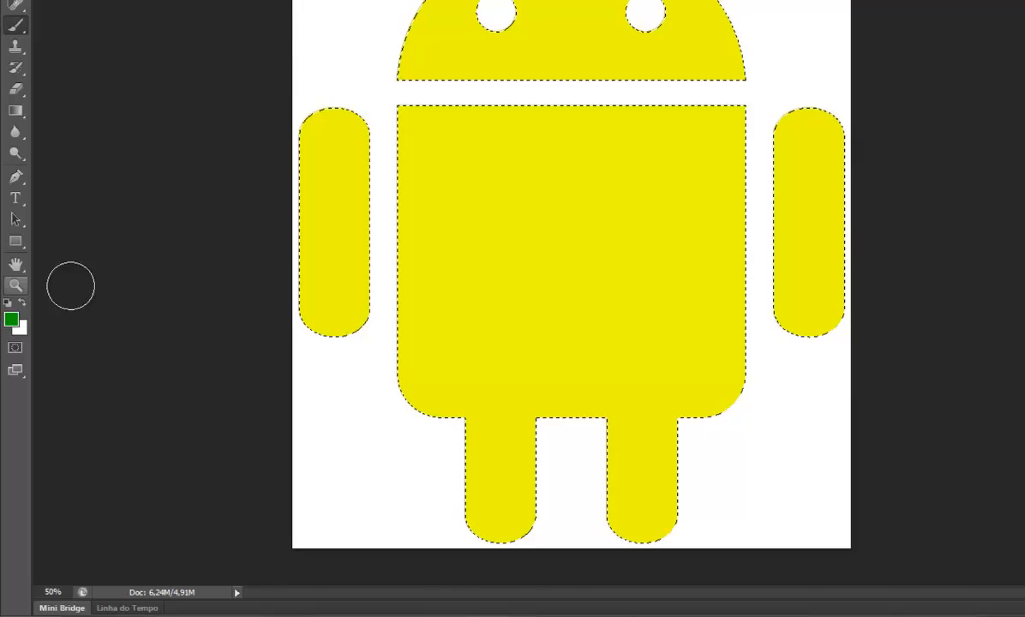
{"action": "key", "text": "alt+BackSpace"}
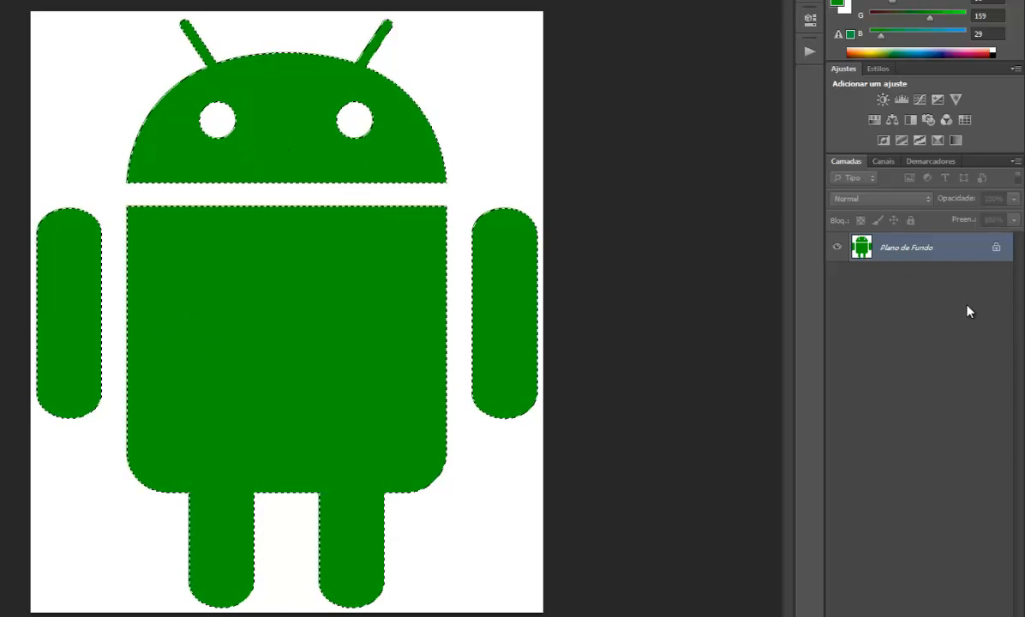
Copy the selected green robot from the Plano de Fundo layer onto a new layer.
{"action": "key", "text": "ctrl+j"}
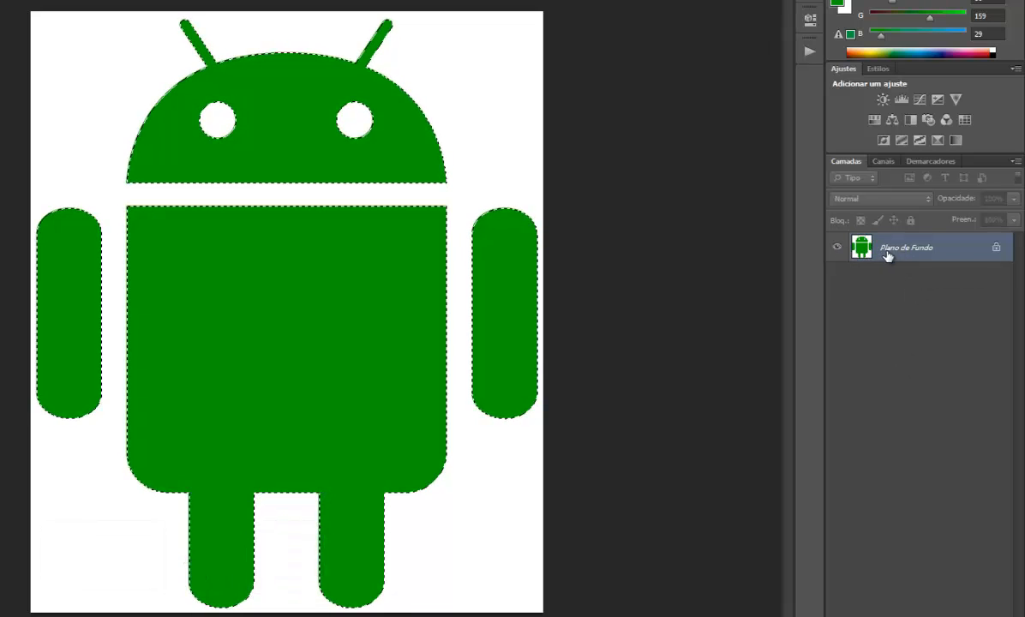
{"action": "left_click_drag", "start_coordinate": [874, 252], "coordinate": [883, 257]}
{"action": "key", "text": "ctrl+j"}
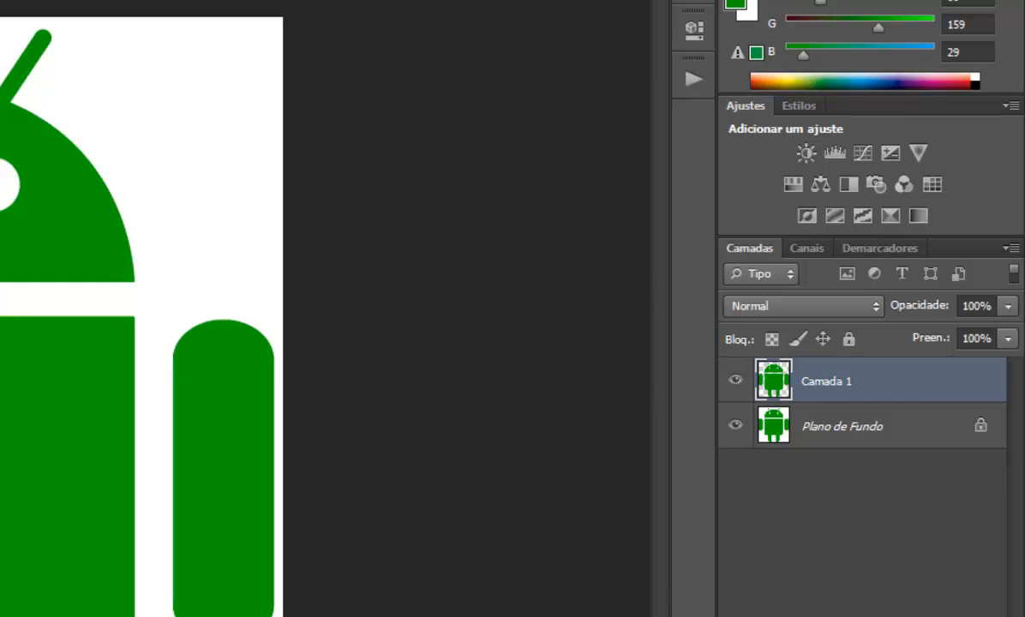
With Camada 1 temporarily hidden, fill the Plano de Fundo layer with the green foreground color and then with the white background color.
{"action": "left_click", "coordinate": [736, 384]}
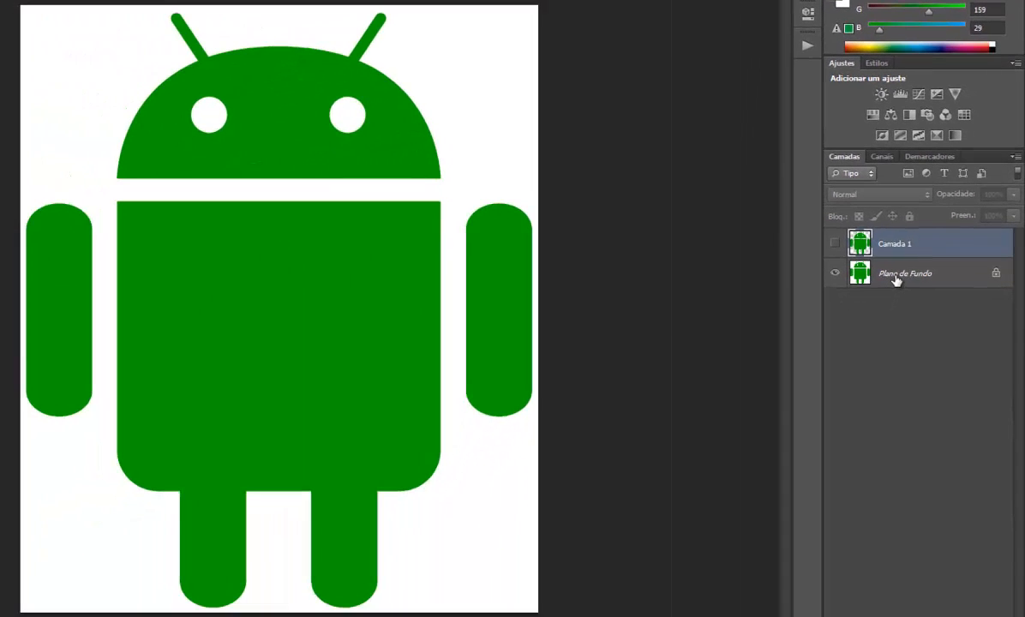
{"action": "left_click", "coordinate": [829, 431]}
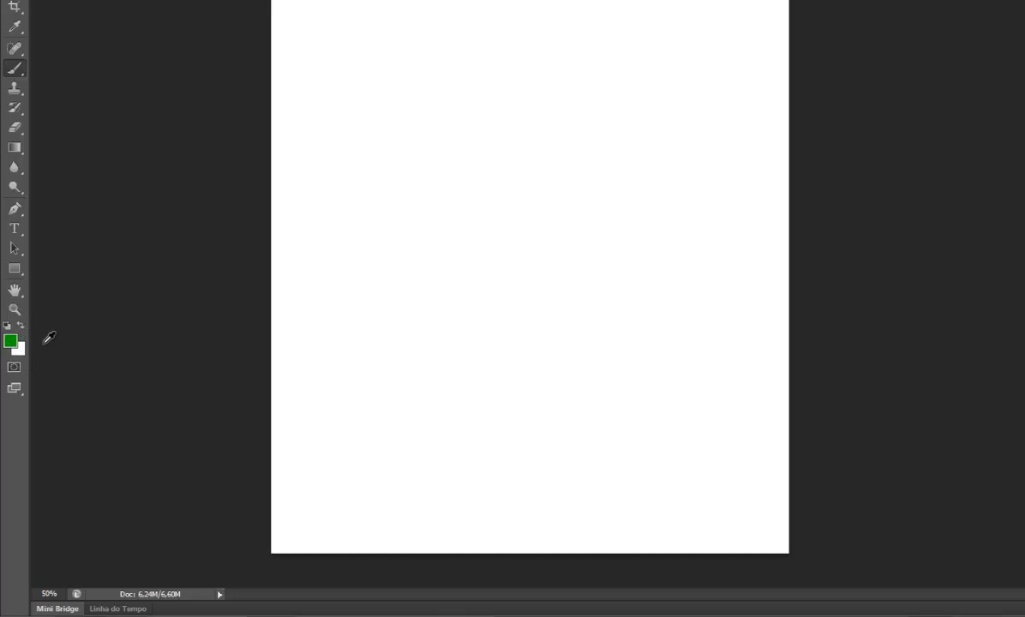
{"action": "key", "text": "alt+BackSpace"}
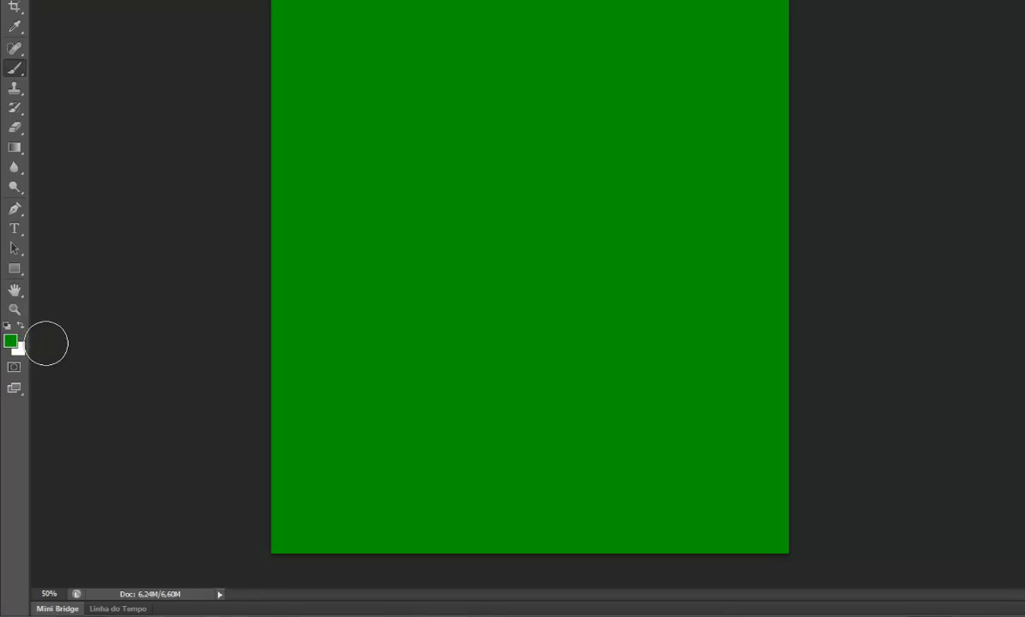
{"action": "key", "text": "ctrl+BackSpace"}
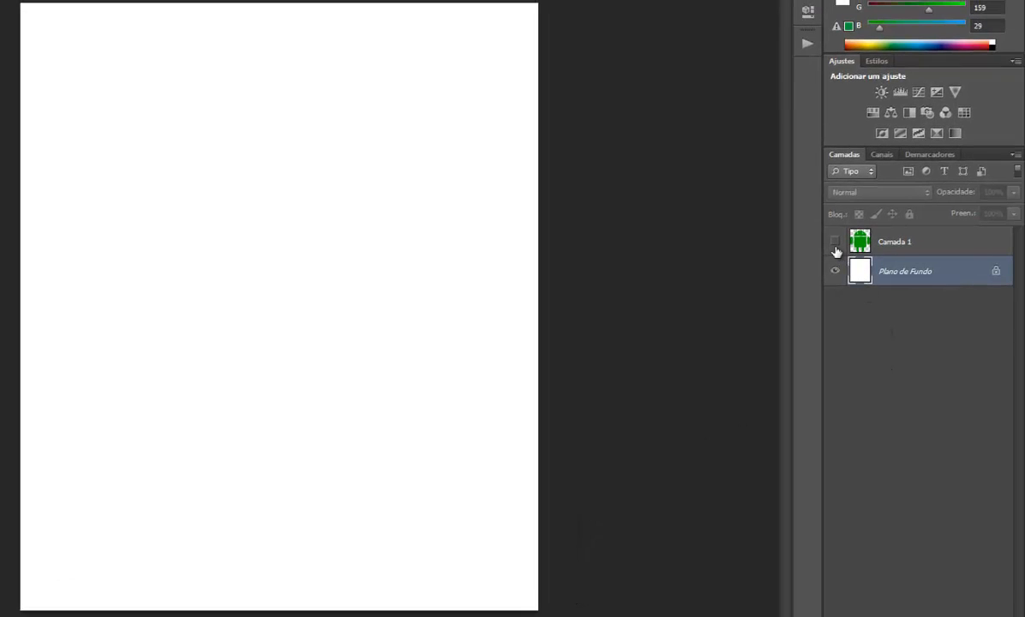
{"action": "left_click", "coordinate": [836, 242]}
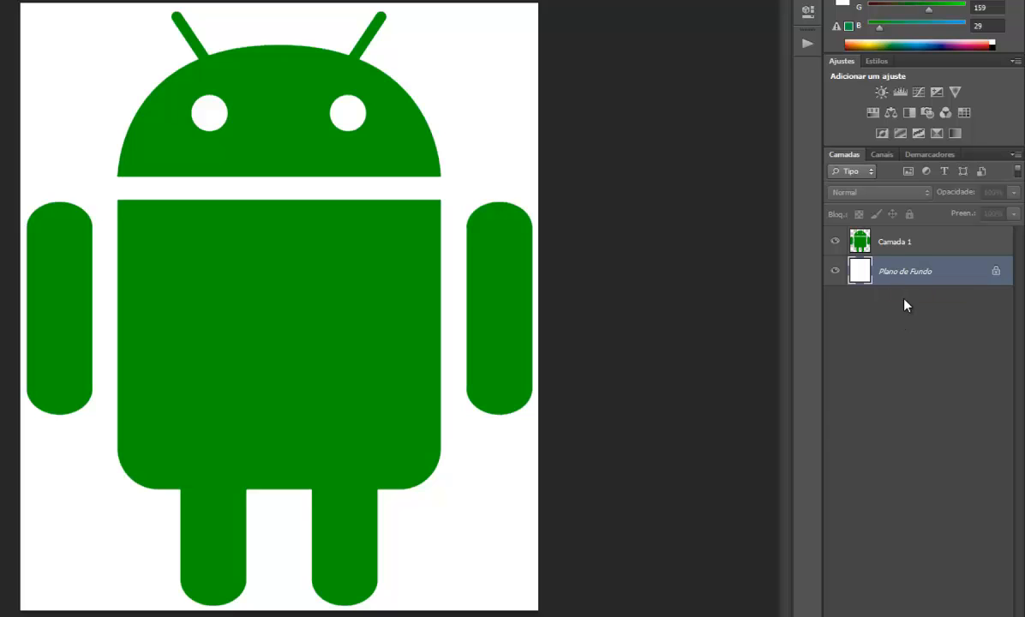
Scale the robot on Camada 1 proportionally to under half its size with Free Transform, and move it near the canvas's lower-left corner.
{"action": "left_click", "coordinate": [899, 244]}
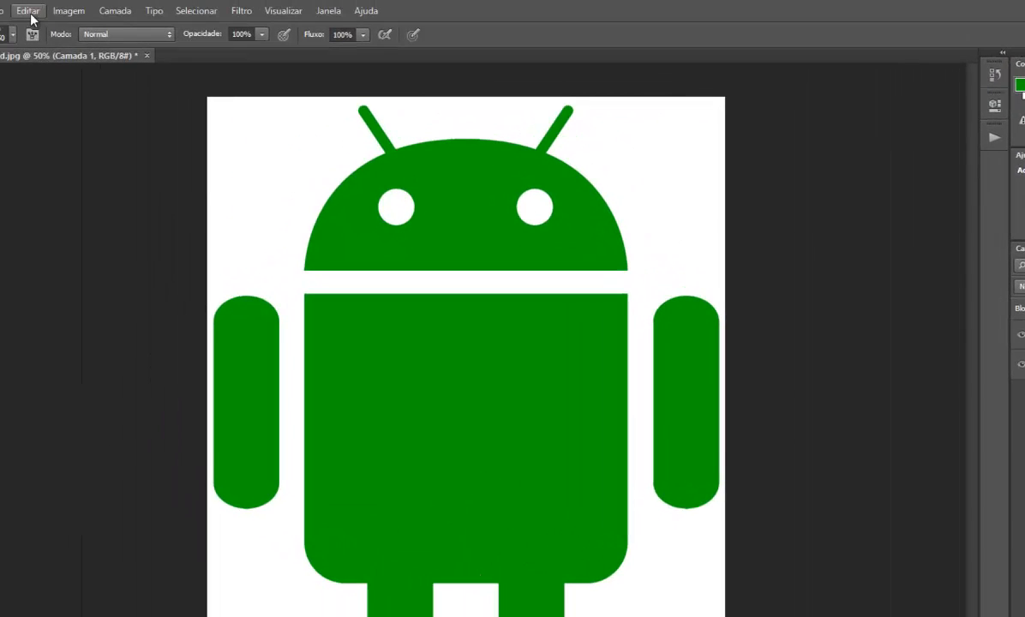
{"action": "left_click", "coordinate": [29, 13]}
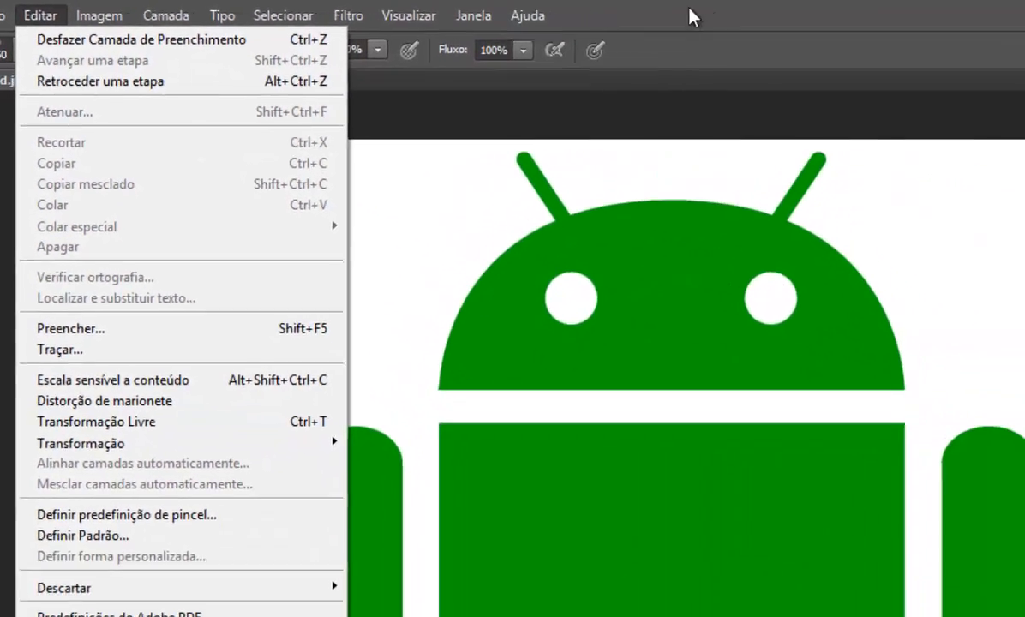
{"action": "left_click", "coordinate": [785, 17]}
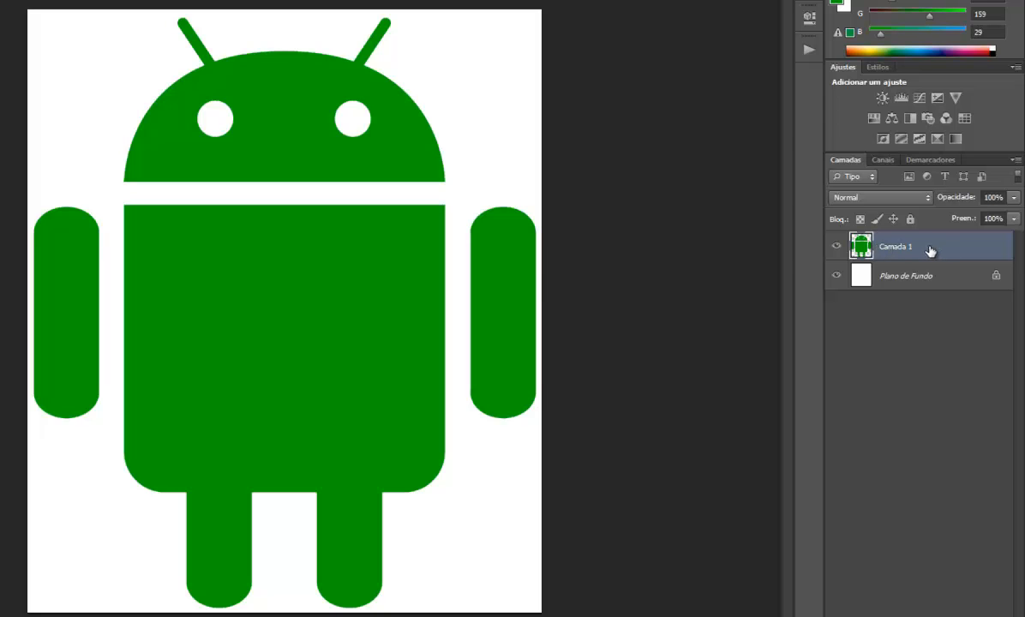
{"action": "key", "text": "ctrl+t"}
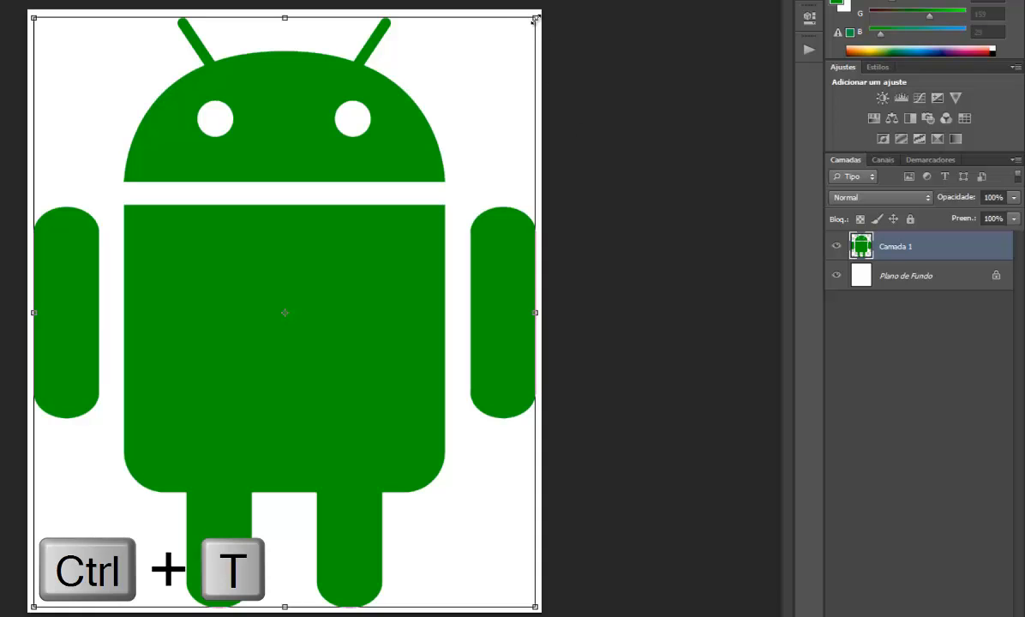
{"action": "left_click_drag", "start_coordinate": [536, 18], "coordinate": [281, 362]}
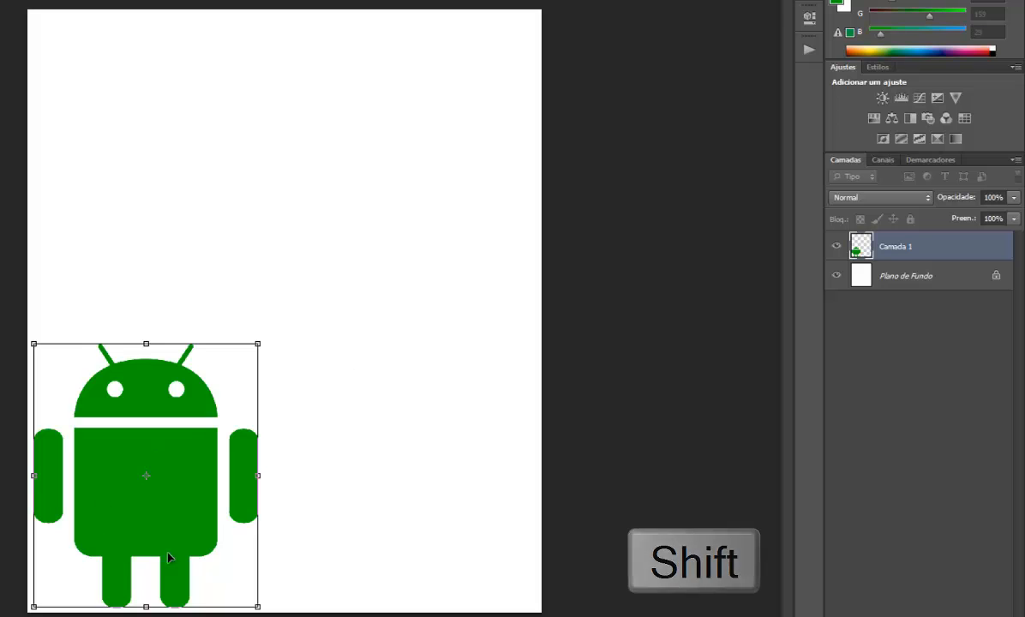
{"action": "left_click_drag", "start_coordinate": [172, 553], "coordinate": [245, 495]}
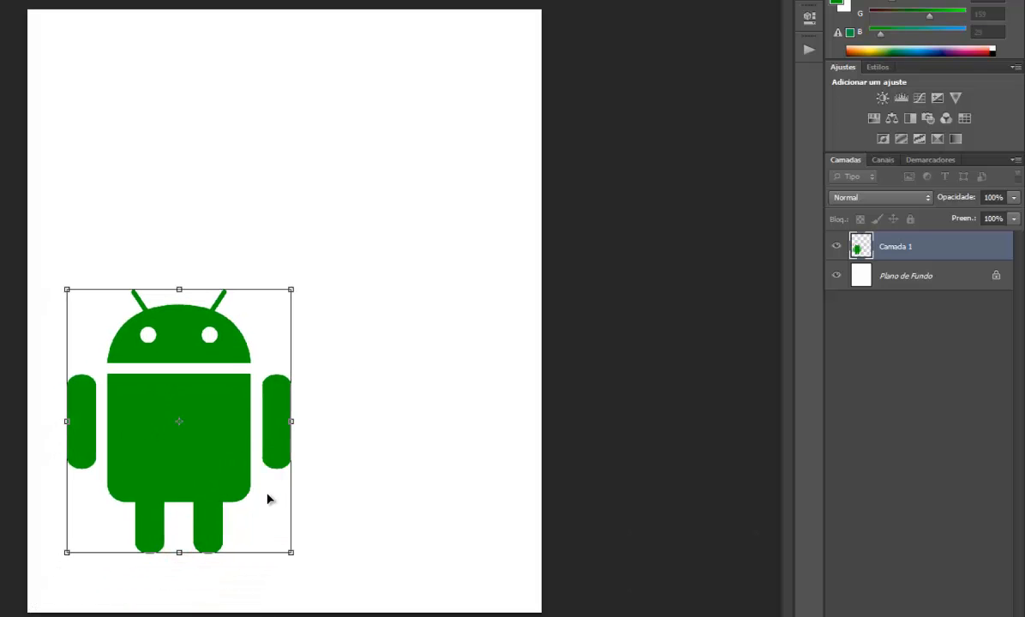
{"action": "key", "text": "Return"}
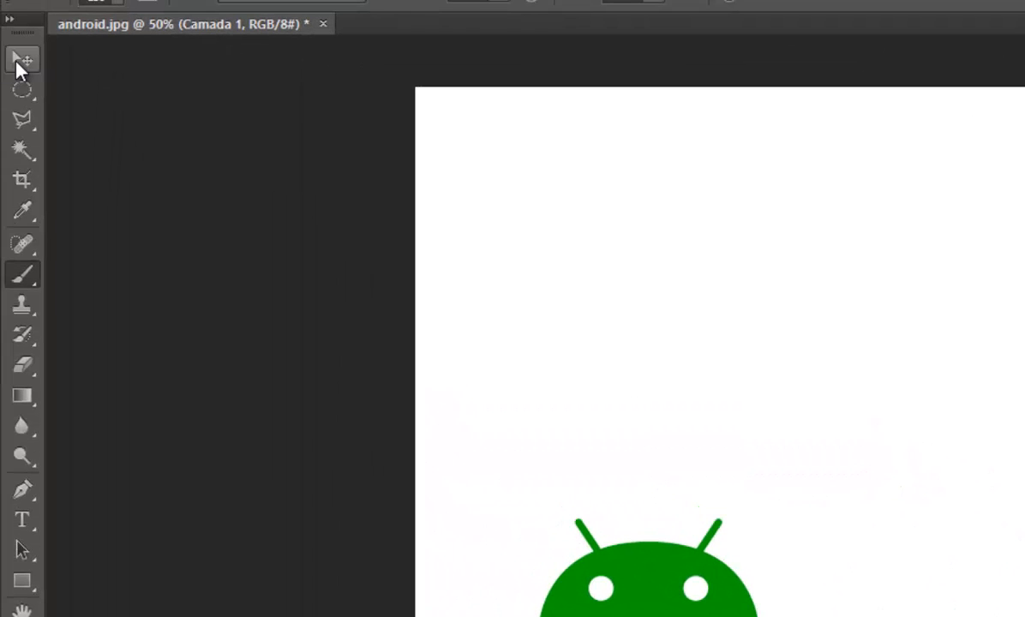
{"action": "left_click", "coordinate": [17, 64]}
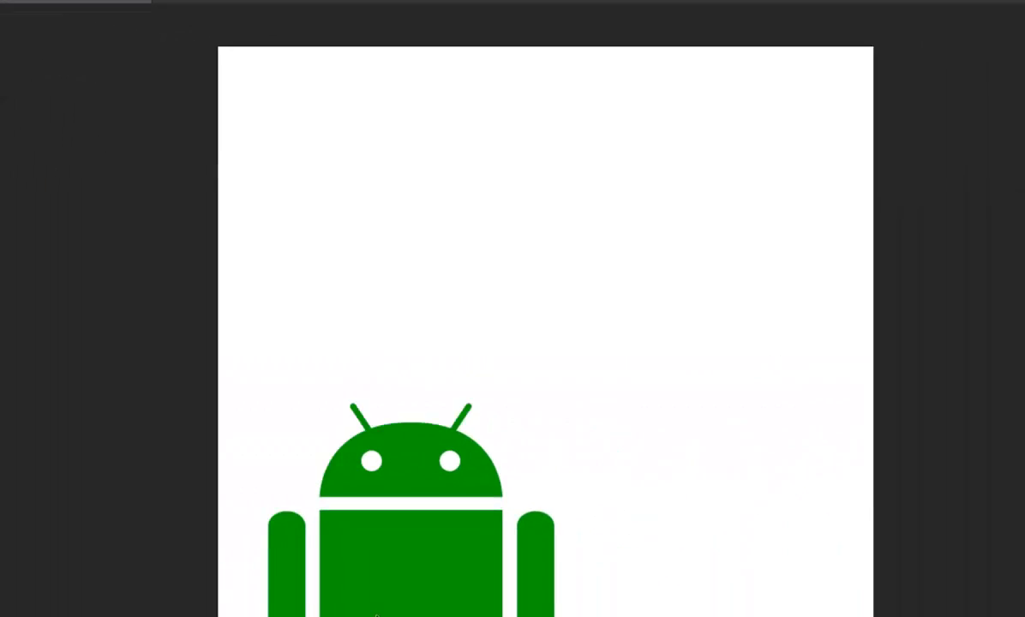
{"action": "left_click_drag", "start_coordinate": [170, 451], "coordinate": [143, 511]}
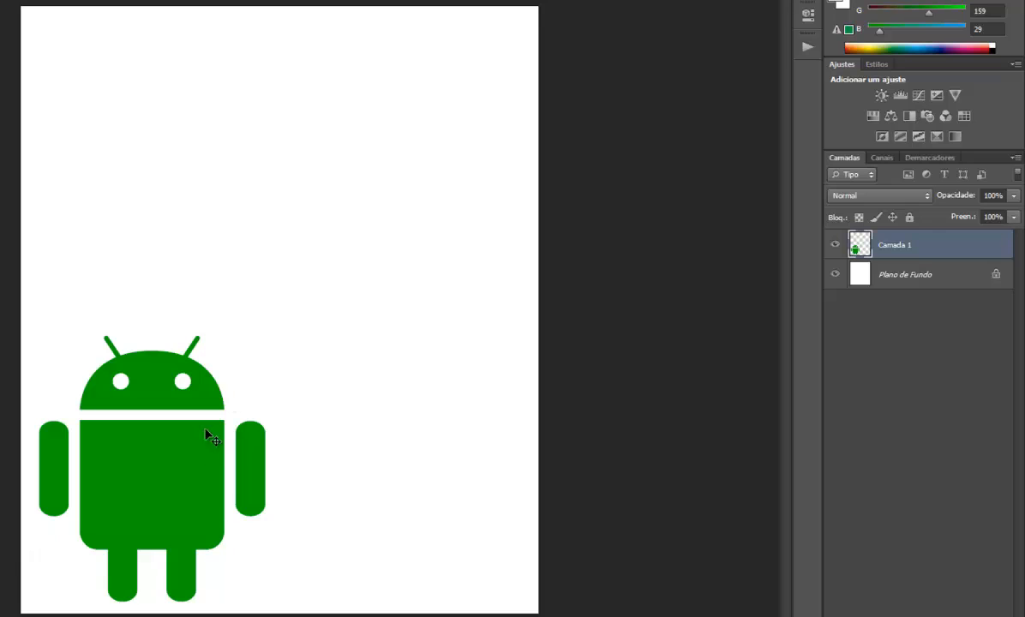
Duplicate the Camada 1 layer and rename the copy Android 2.
{"action": "left_click", "coordinate": [912, 245]}
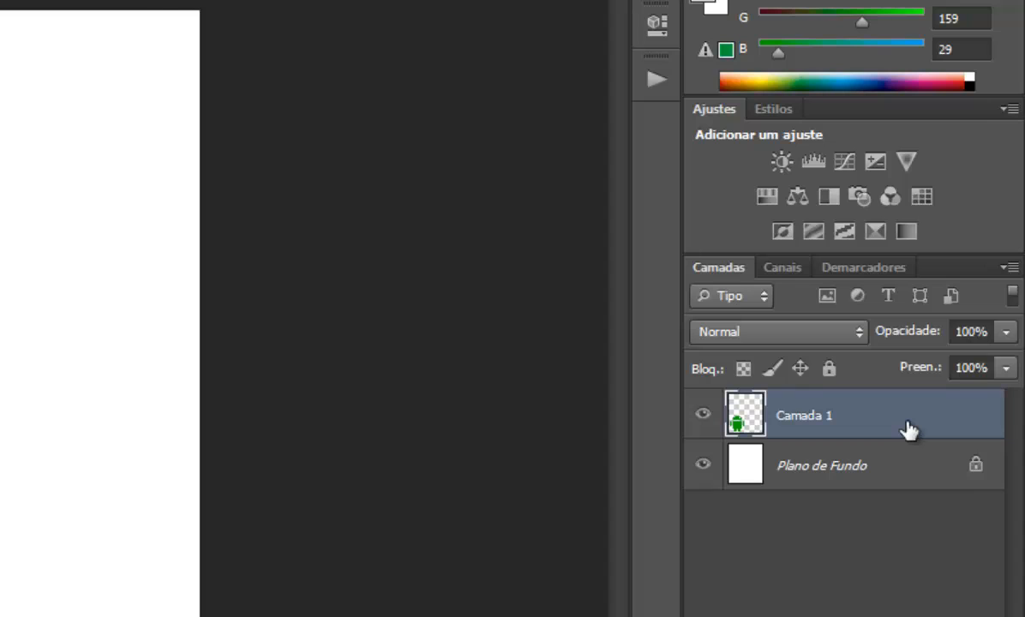
{"action": "key", "text": "ctrl+j"}
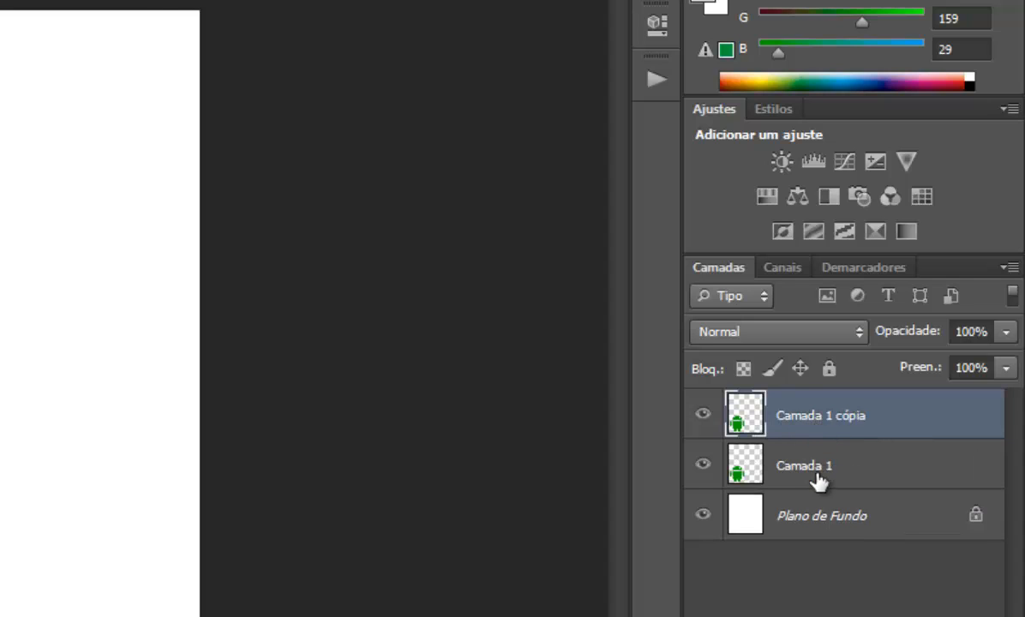
{"action": "double_click", "coordinate": [809, 417]}
{"action": "left_click_drag", "start_coordinate": [829, 416], "coordinate": [892, 424]}
{"action": "left_click", "coordinate": [891, 424]}
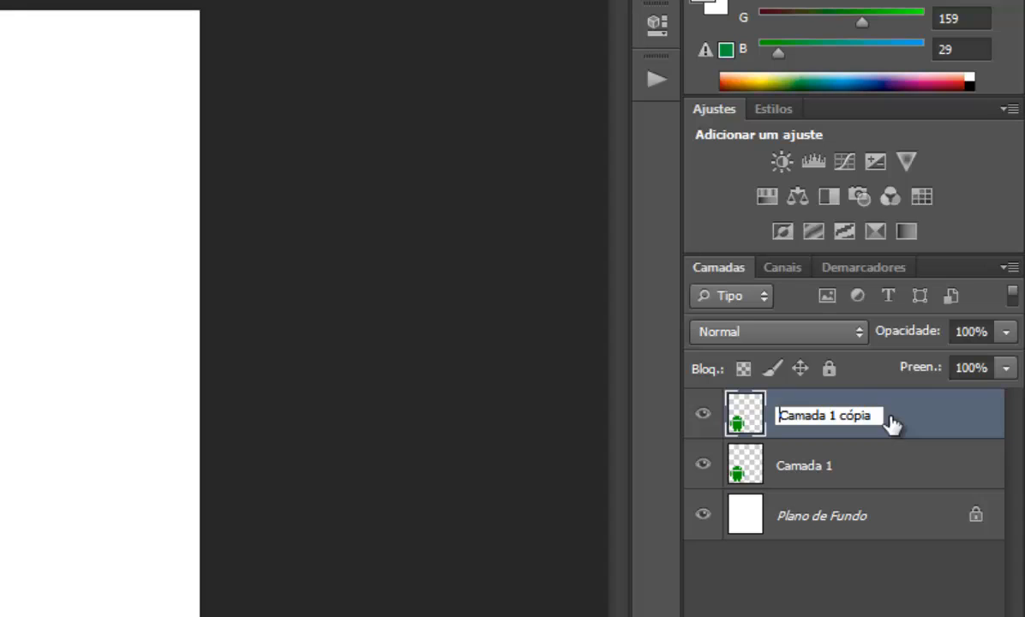
{"action": "key", "text": "ctrl+a"}
{"action": "type", "text": "An"}
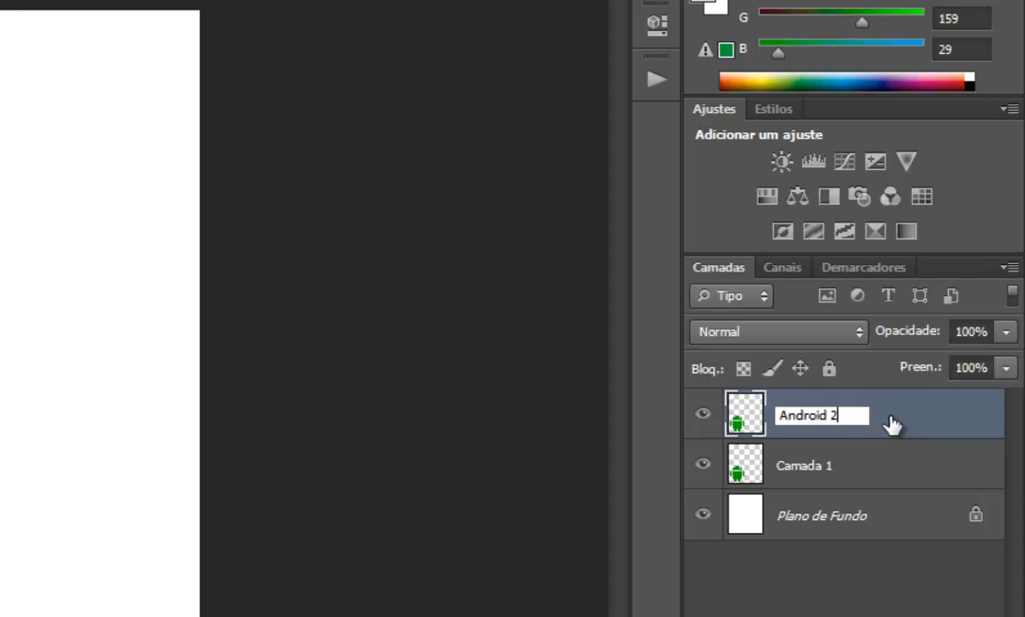
{"action": "type", "text": "droid 2"}
{"action": "key", "text": "Return"}
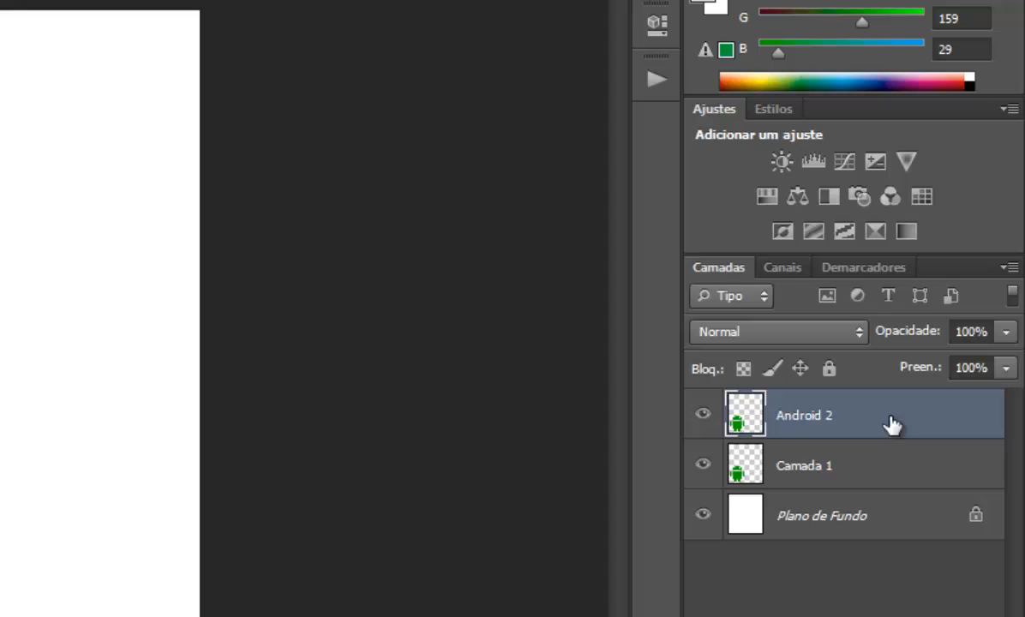
Rename the Camada 1 layer as Android 1.
{"action": "double_click", "coordinate": [808, 468]}
{"action": "type", "text": "Android"}
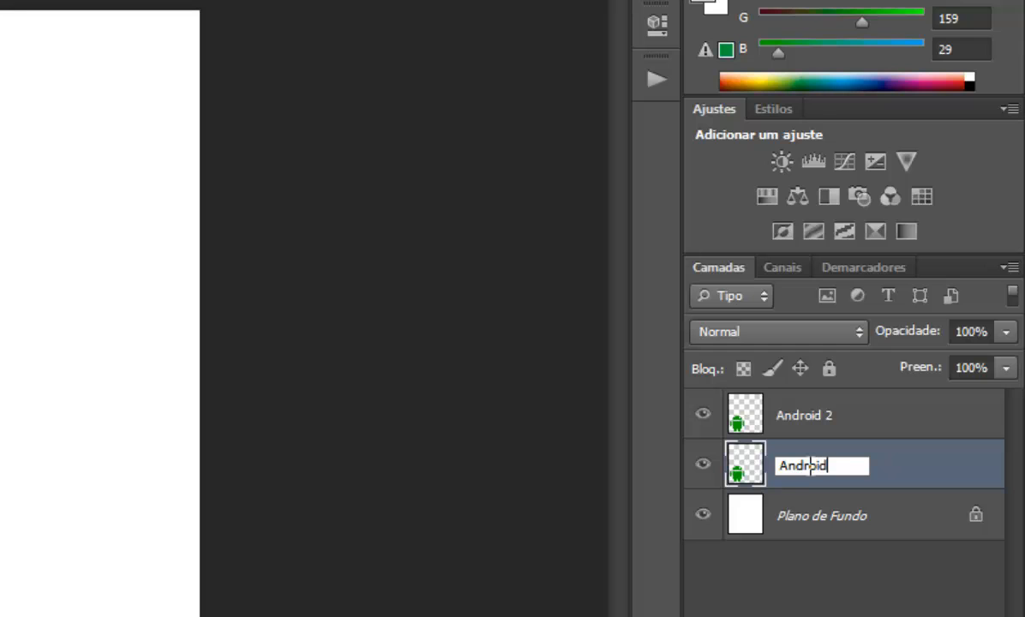
{"action": "key", "text": "Return"}
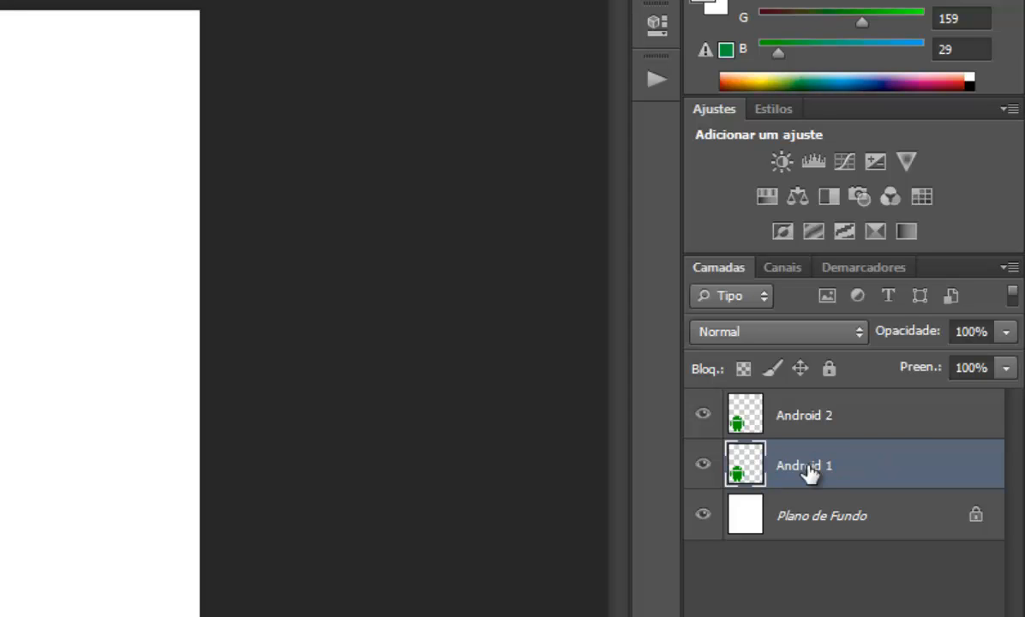
Move the Android 2 robot to the canvas's upper-right area and shift the Android 1 robot slightly up and right from the lower-left corner.
{"action": "left_click", "coordinate": [822, 417]}
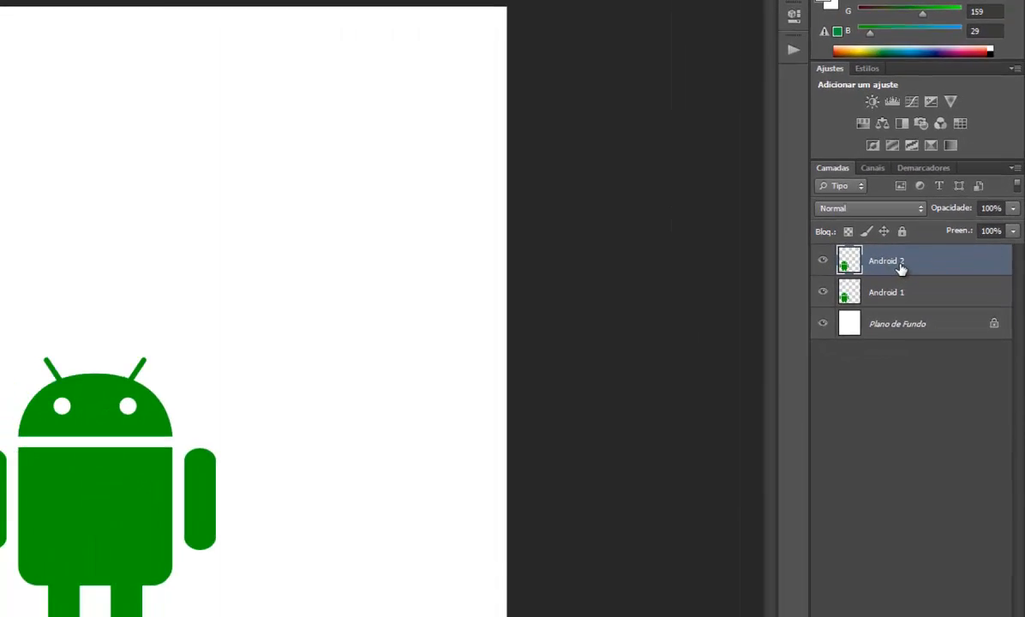
{"action": "left_click_drag", "start_coordinate": [169, 479], "coordinate": [410, 203]}
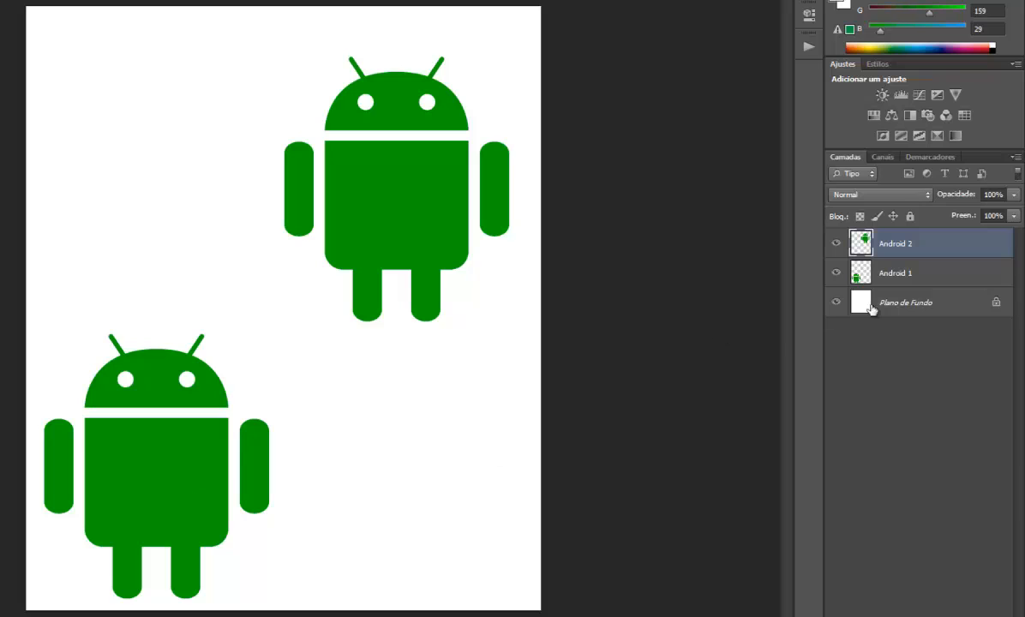
{"action": "left_click", "coordinate": [901, 274]}
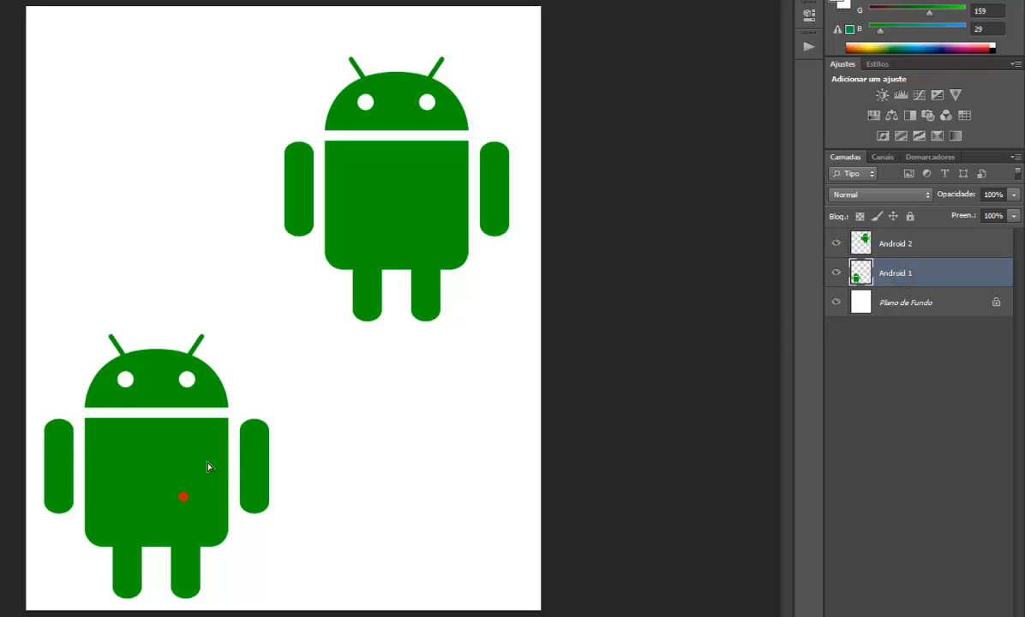
{"action": "left_click_drag", "start_coordinate": [208, 466], "coordinate": [242, 416]}
{"action": "left_click", "coordinate": [896, 235]}
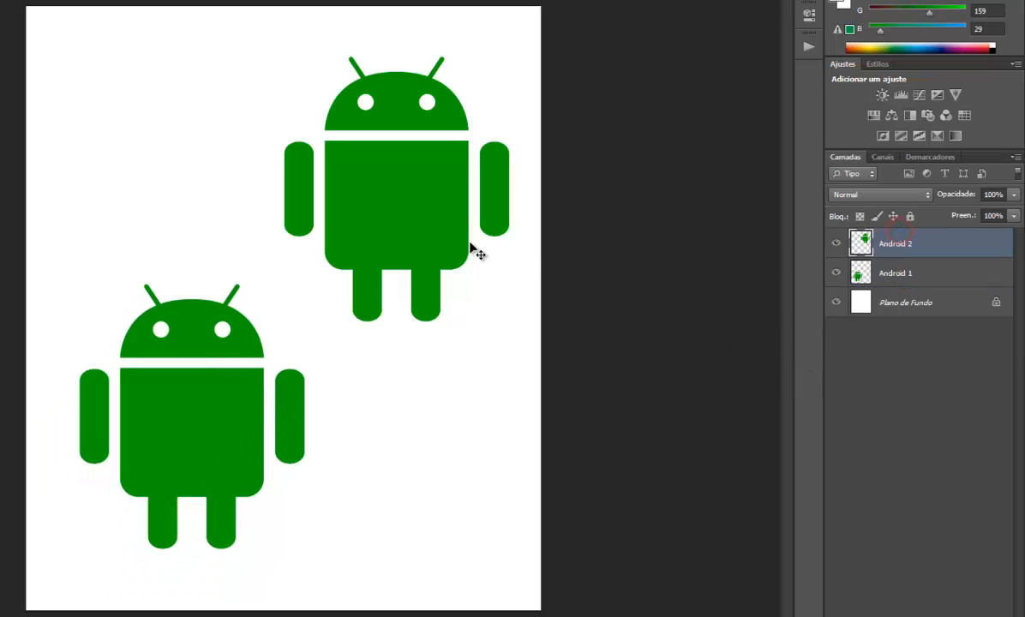
{"action": "left_click_drag", "start_coordinate": [374, 210], "coordinate": [361, 243]}
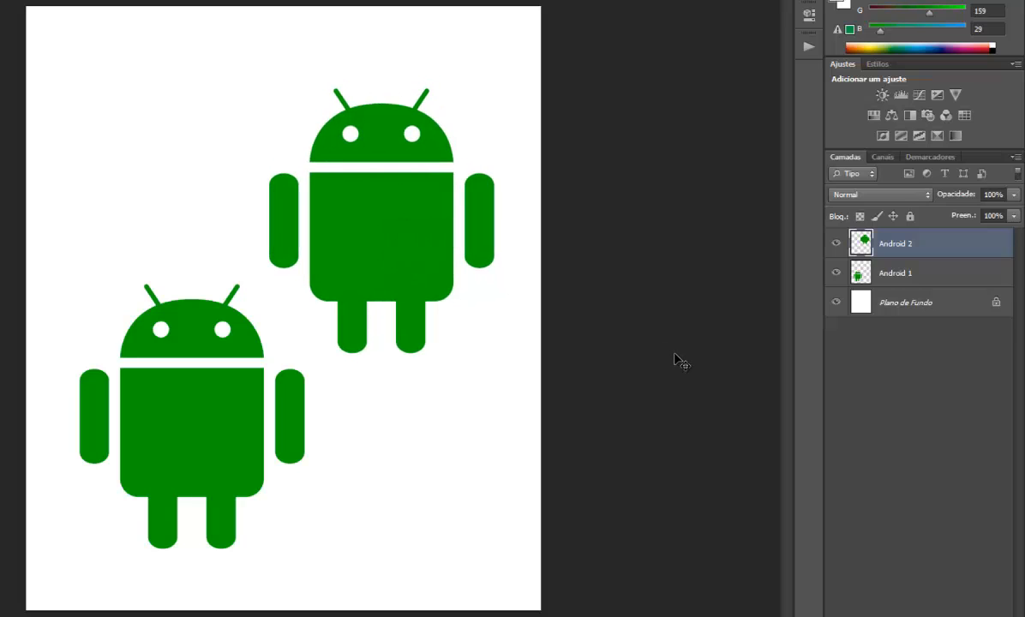
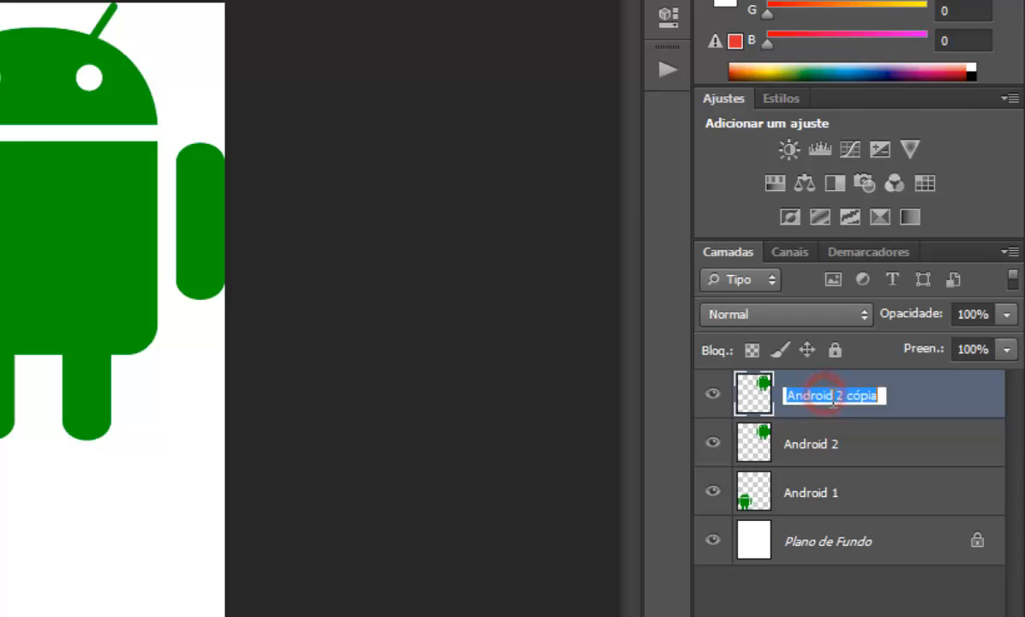
Rename the Android 2 copy layer as Android 3.
{"action": "left_click_drag", "start_coordinate": [836, 395], "coordinate": [964, 406]}
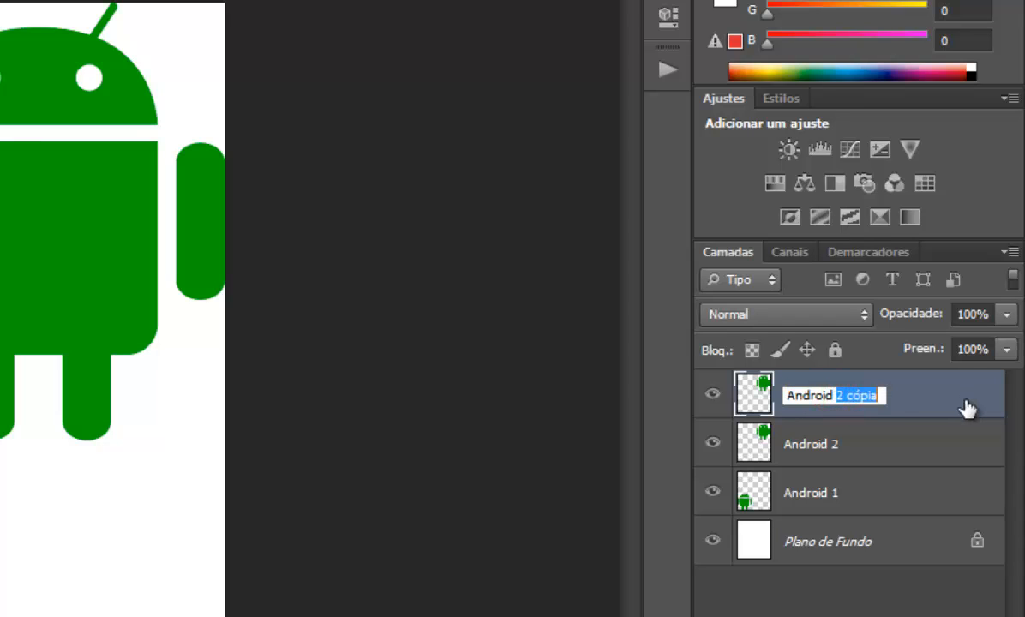
{"action": "type", "text": "3"}
{"action": "key", "text": "Return"}
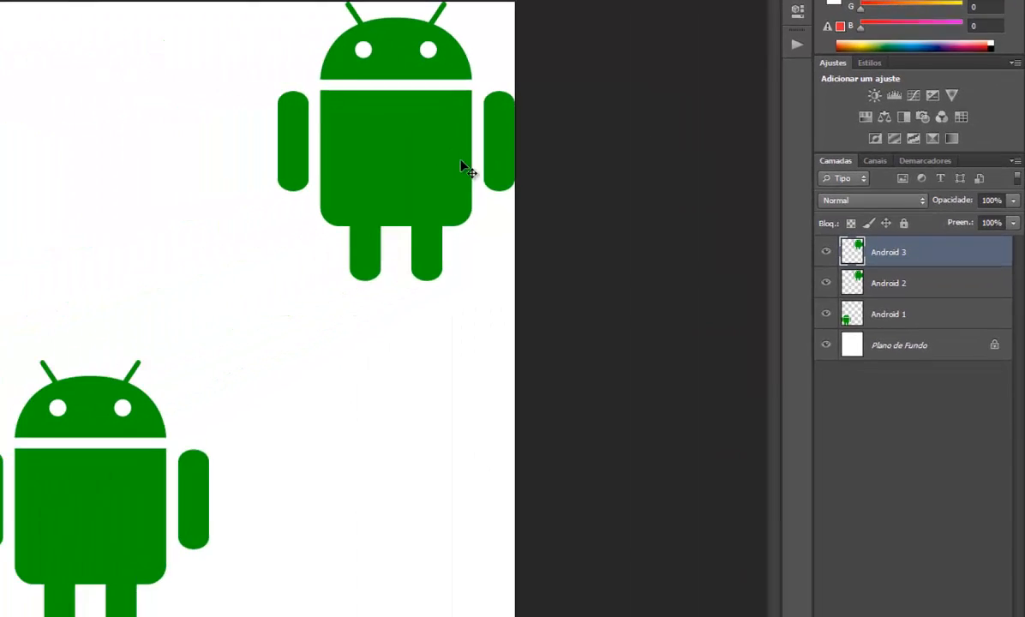
Arrange the robots in a triangle, with Android 3 centred in the canvas's upper half and Android 2 in its lower-right corner.
{"action": "left_click_drag", "start_coordinate": [448, 160], "coordinate": [158, 80]}
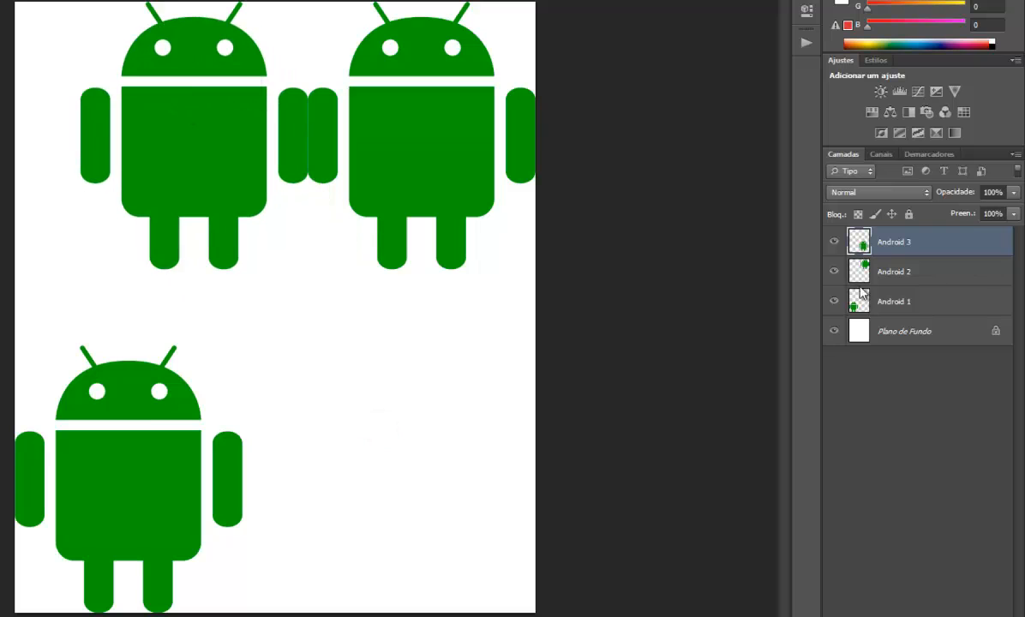
{"action": "left_click", "coordinate": [890, 271]}
{"action": "left_click_drag", "start_coordinate": [436, 155], "coordinate": [422, 254]}
{"action": "left_click_drag", "start_coordinate": [418, 426], "coordinate": [436, 507]}
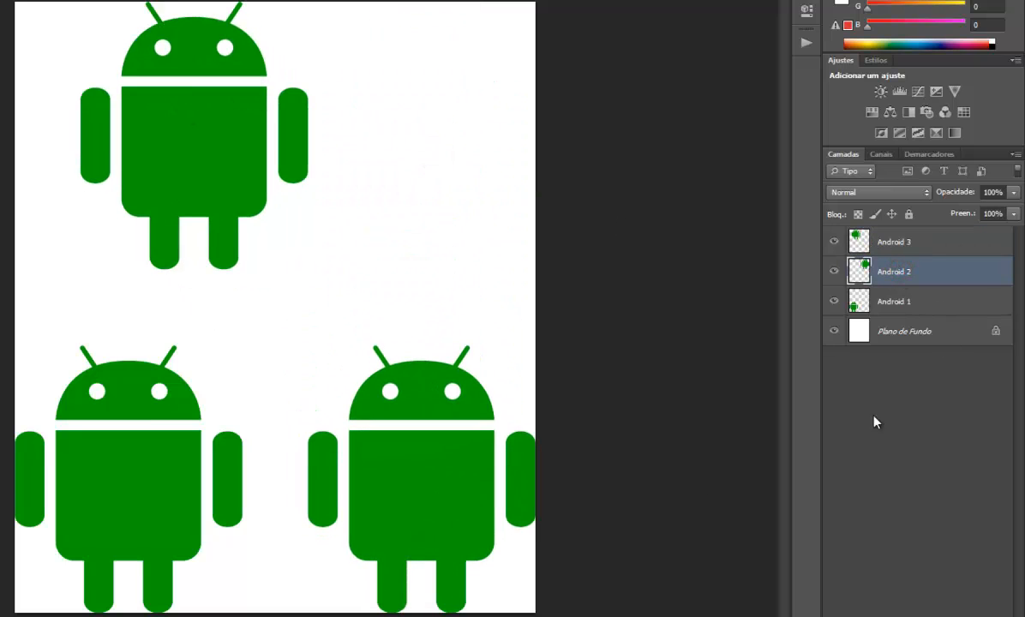
{"action": "left_click", "coordinate": [896, 242]}
{"action": "left_click_drag", "start_coordinate": [252, 199], "coordinate": [281, 245]}
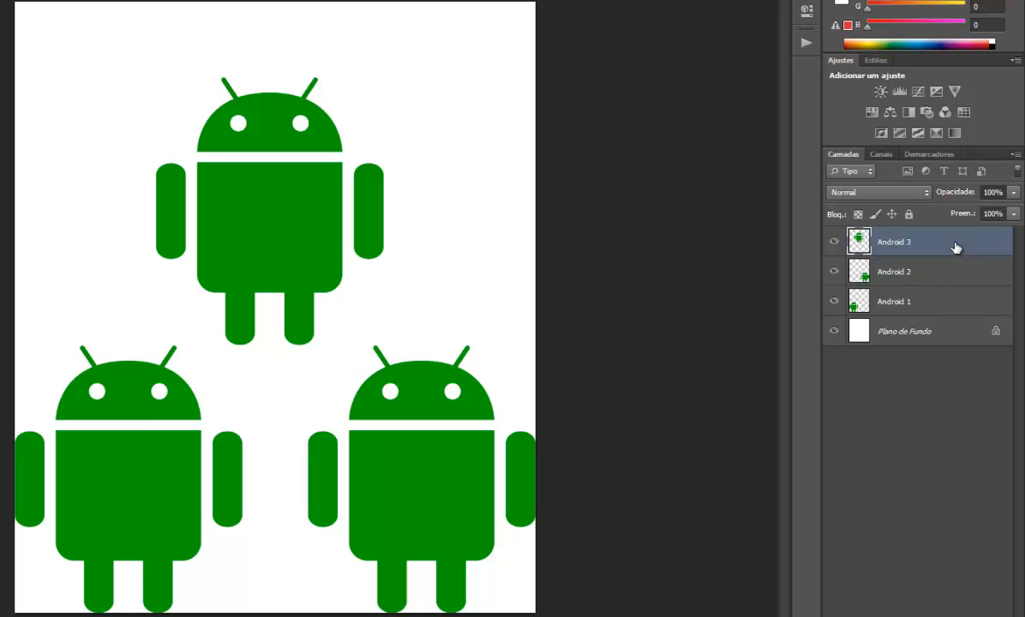
Rotate the Android 3 robot 45° clockwise with Free Transform, apply it, and shift the robot slightly up and right.
{"action": "key", "text": "ctrl+t"}
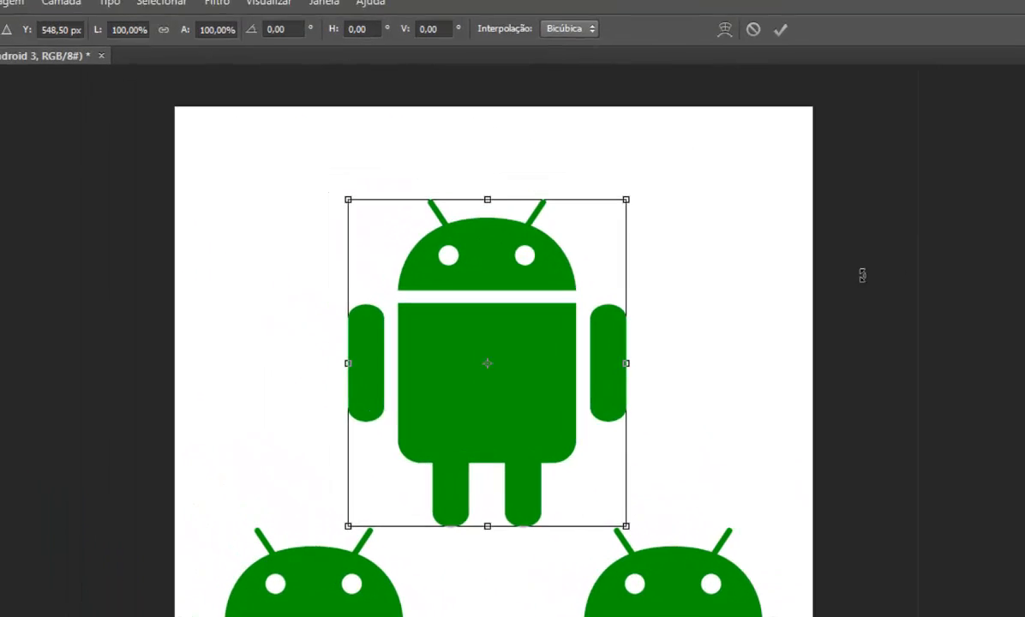
{"action": "left_click_drag", "start_coordinate": [547, 444], "coordinate": [549, 434]}
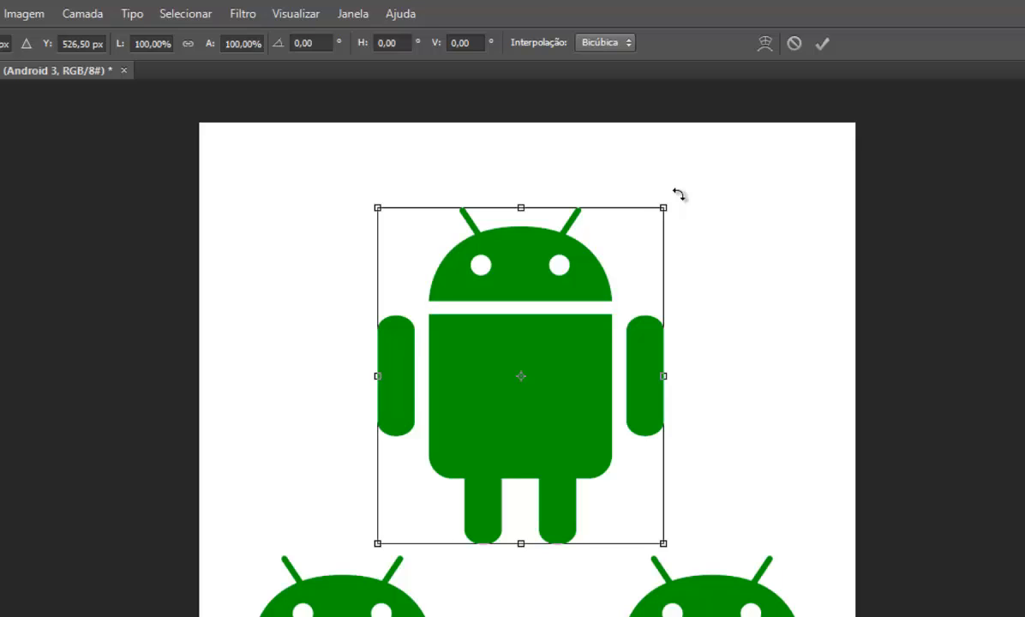
{"action": "left_click_drag", "start_coordinate": [679, 194], "coordinate": [764, 338]}
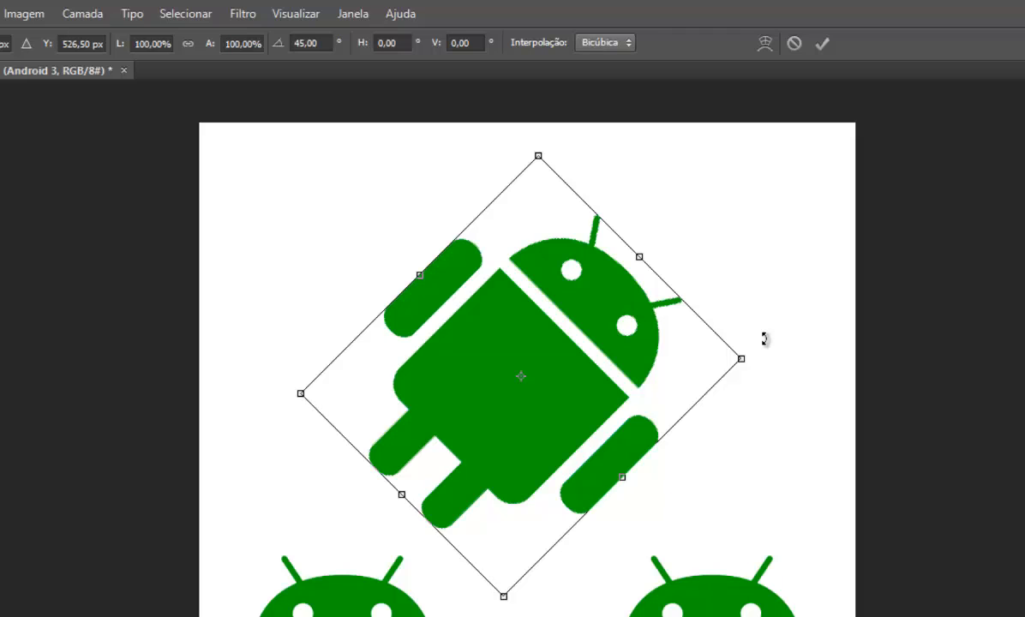
{"action": "key", "text": "Return"}
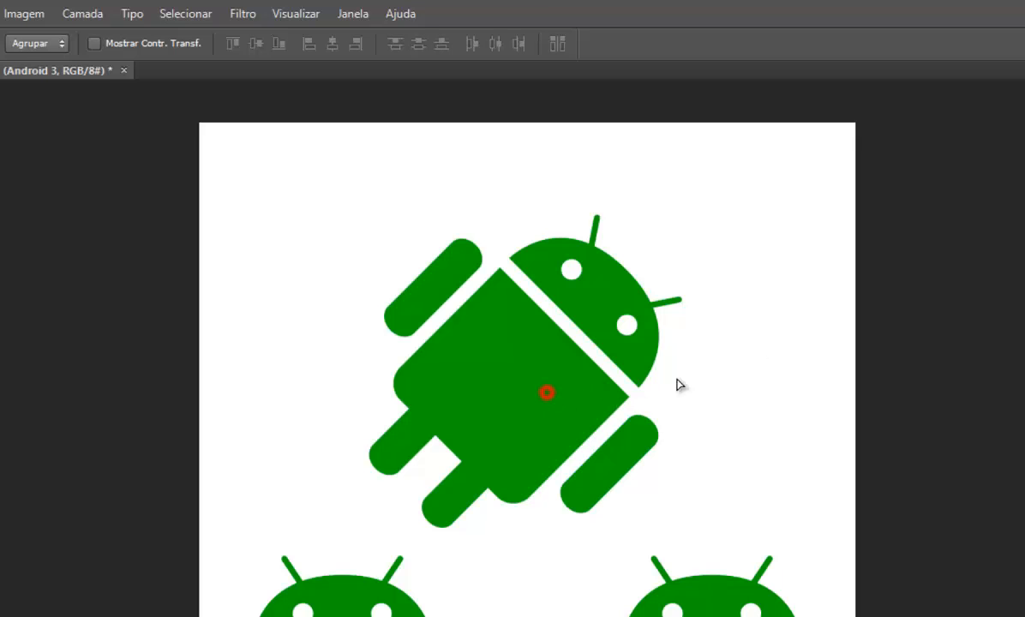
{"action": "left_click_drag", "start_coordinate": [569, 375], "coordinate": [588, 383]}
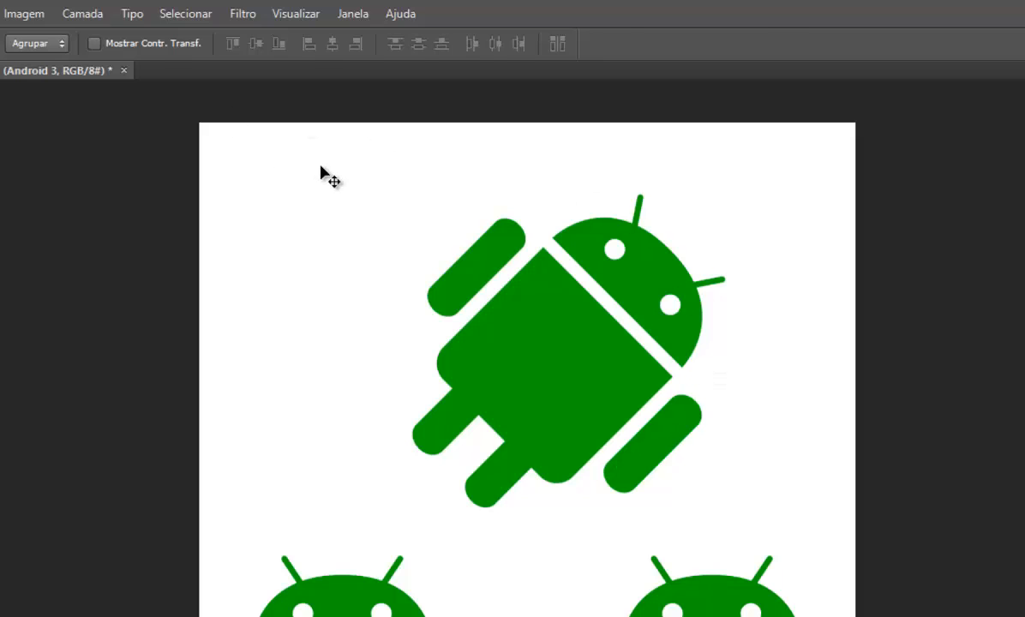
Rotate the Android 3 robot by -45° with Free Transform to stand upright, and nudge it left toward the canvas centre.
{"action": "key", "text": "ctrl+t"}
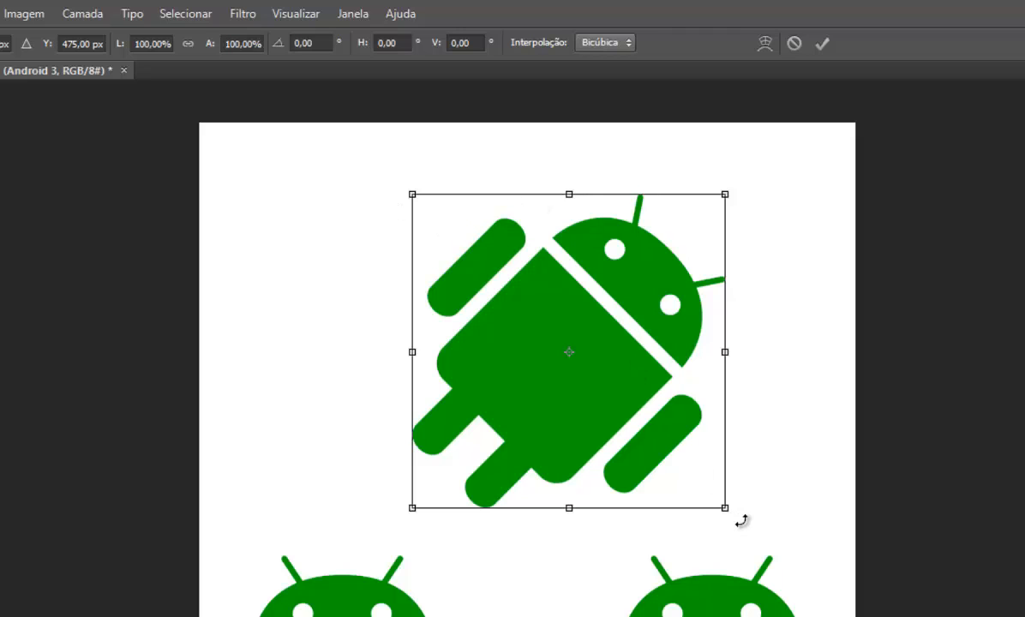
{"action": "left_click_drag", "start_coordinate": [742, 520], "coordinate": [787, 348]}
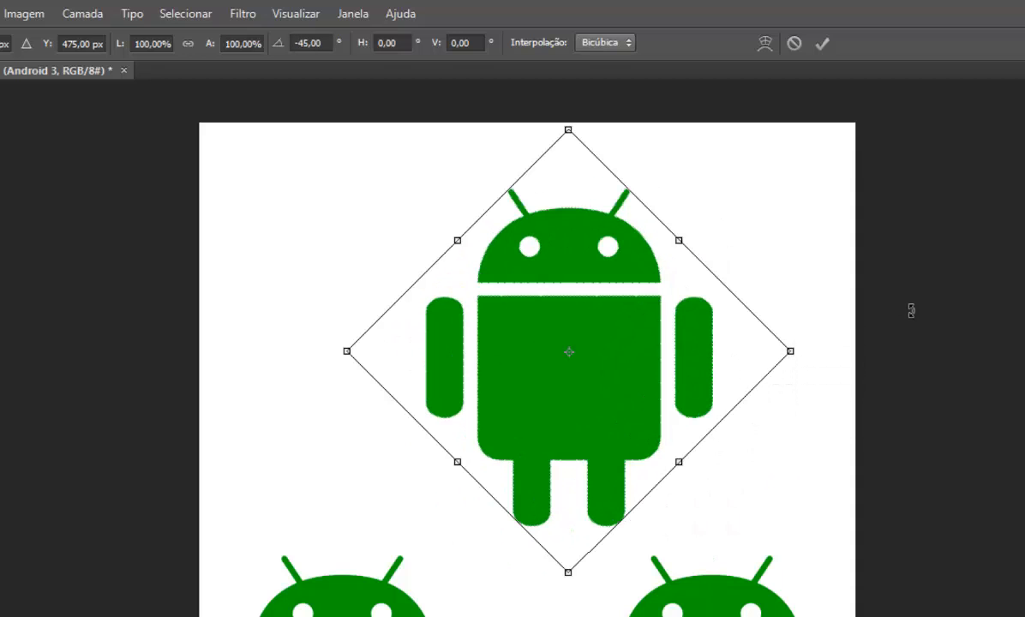
{"action": "key", "text": "Return"}
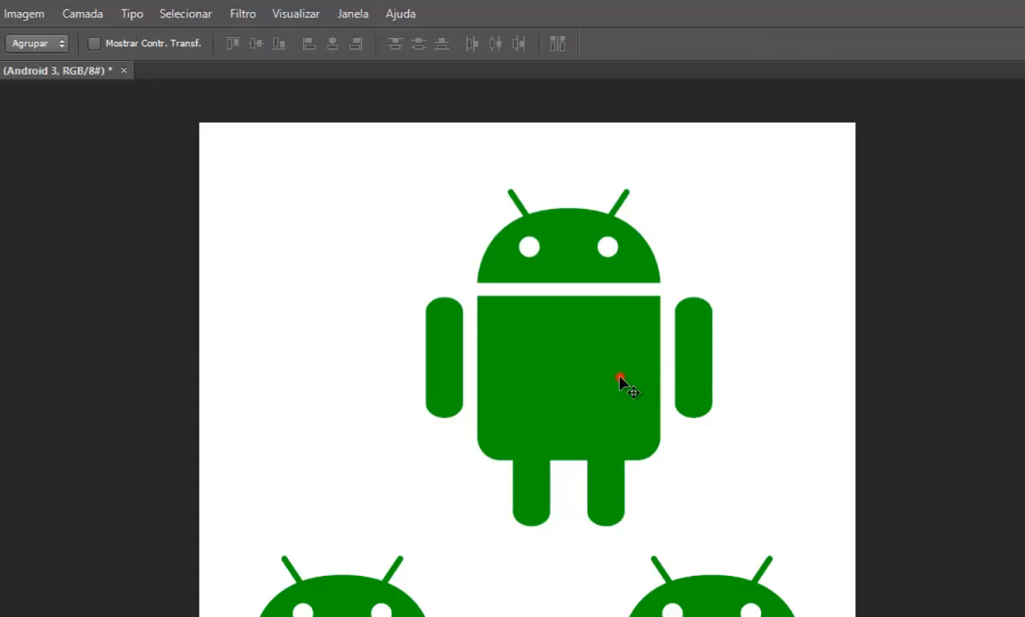
{"action": "left_click_drag", "start_coordinate": [619, 383], "coordinate": [589, 381]}
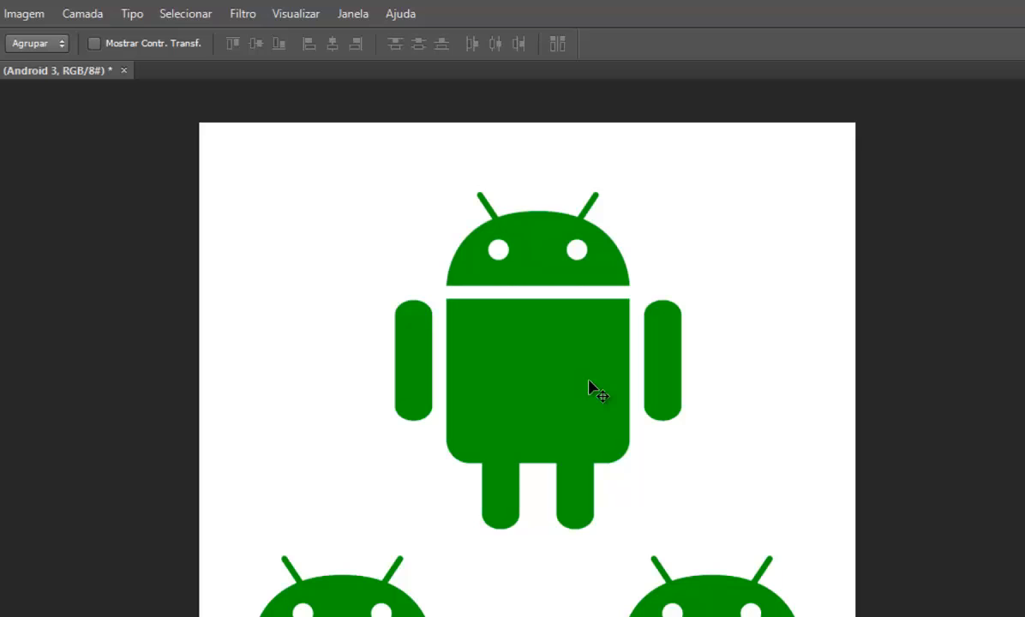
Try exact Free Transform rotation angles of 50°, 63° and 5° on the Android 3 robot, reset the angle to 0° and apply the transformation.
{"action": "key", "text": "ctrl+t"}
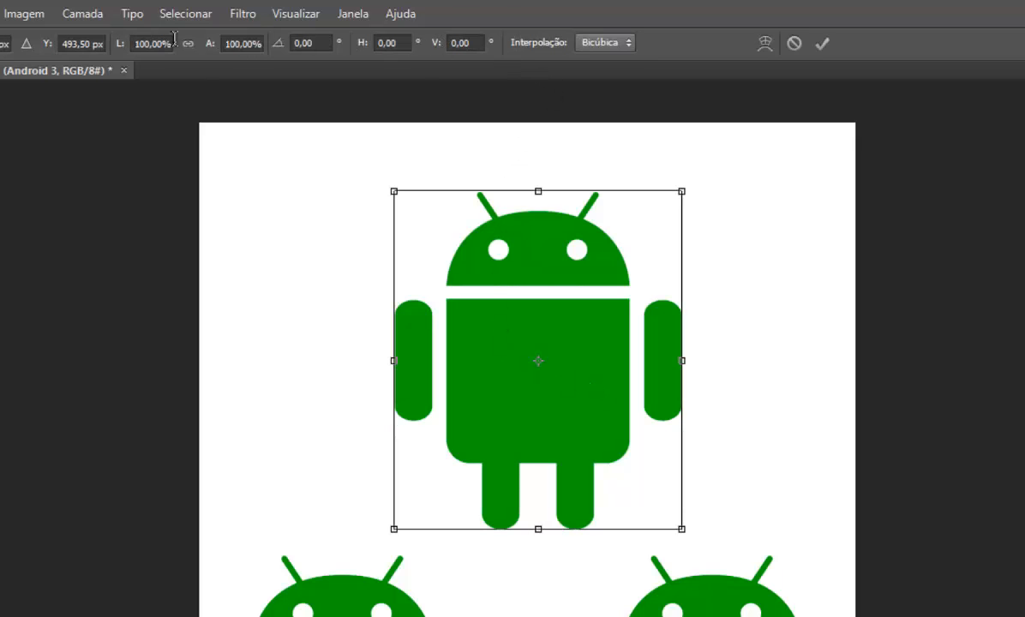
{"action": "left_click", "coordinate": [292, 44]}
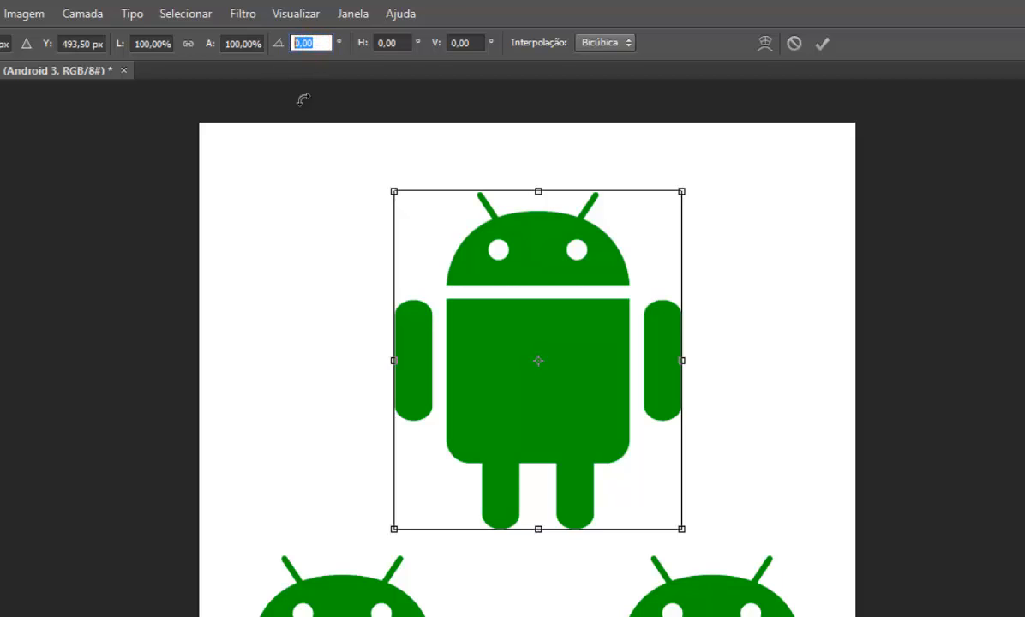
{"action": "type", "text": "50"}
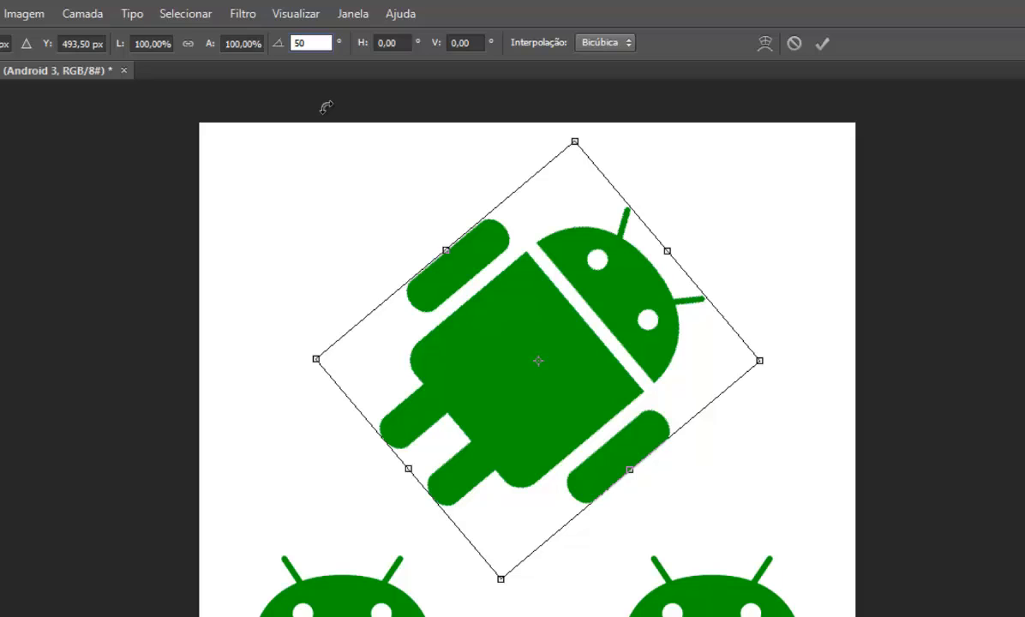
{"action": "key", "text": "BackSpace"}
{"action": "key", "text": "BackSpace"}
{"action": "type", "text": "63"}
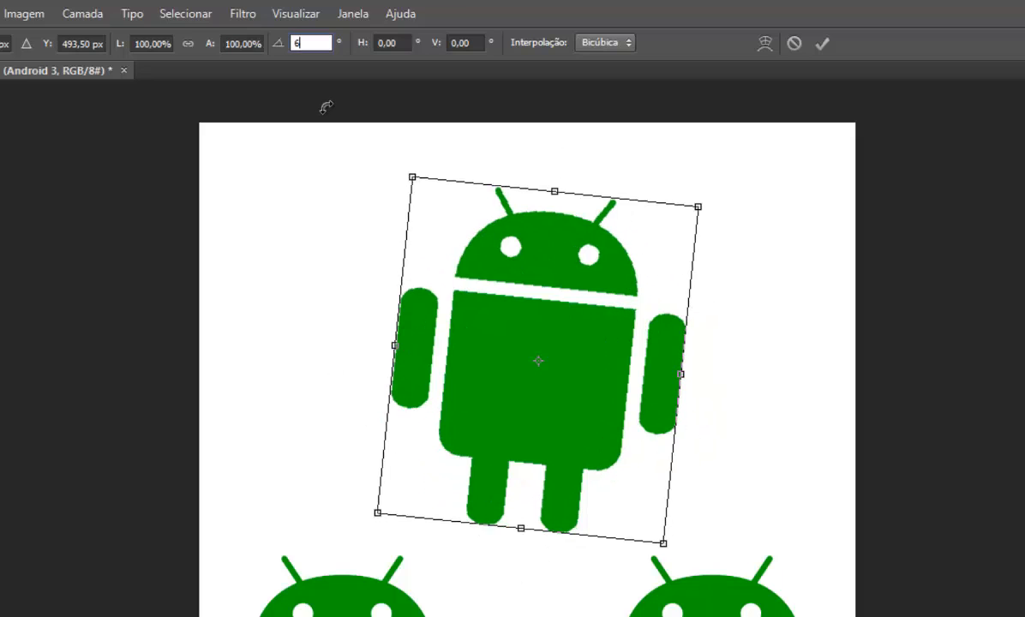
{"action": "key", "text": "BackSpace"}
{"action": "key", "text": "BackSpace"}
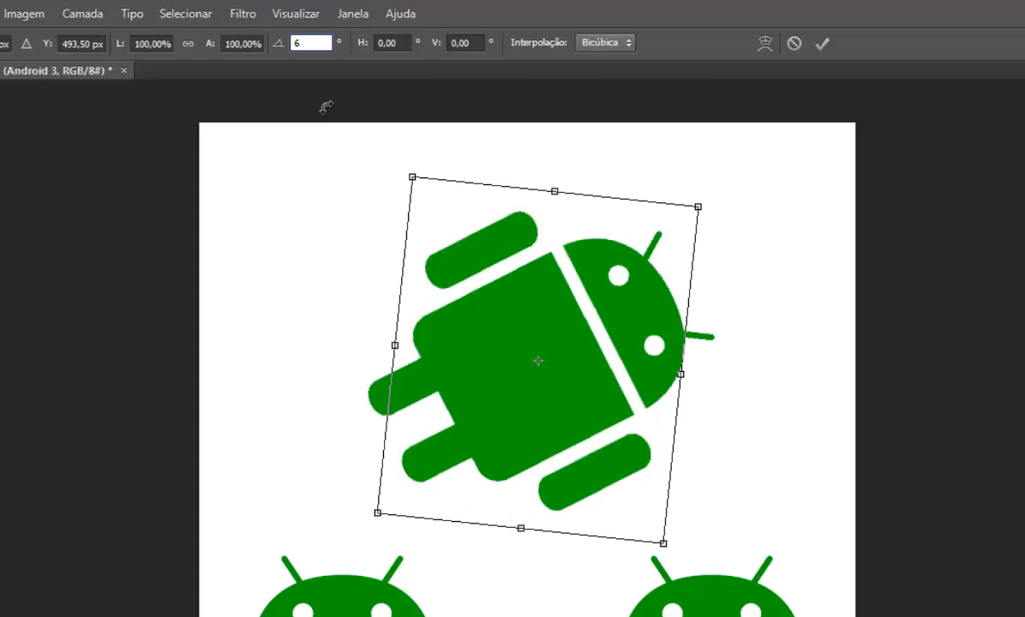
{"action": "type", "text": "5"}
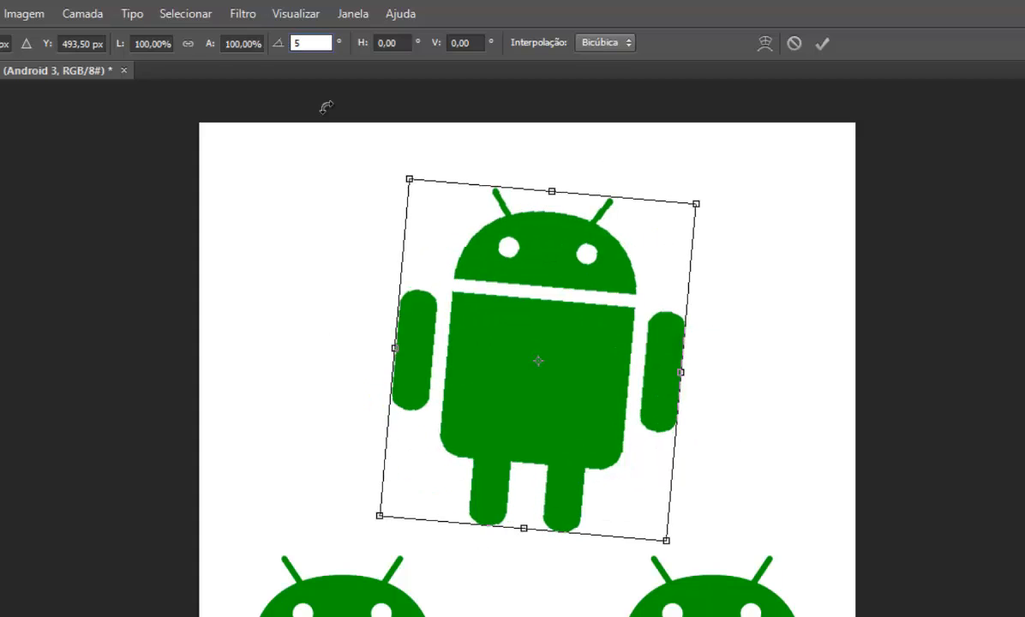
{"action": "key", "text": "BackSpace"}
{"action": "type", "text": "0"}
{"action": "key", "text": "Return"}
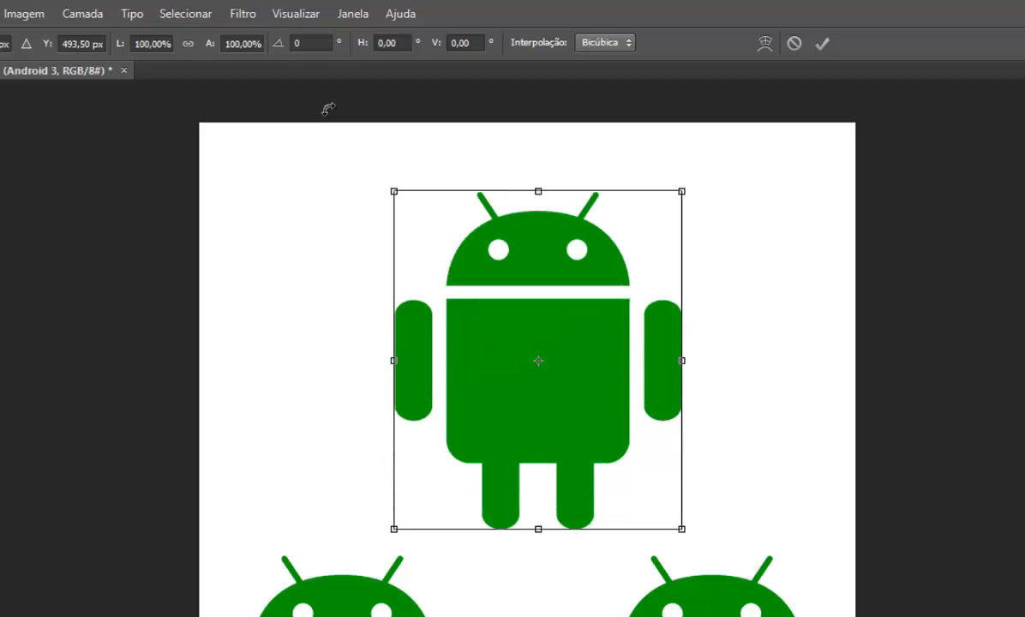
{"action": "left_click", "coordinate": [1, 99]}
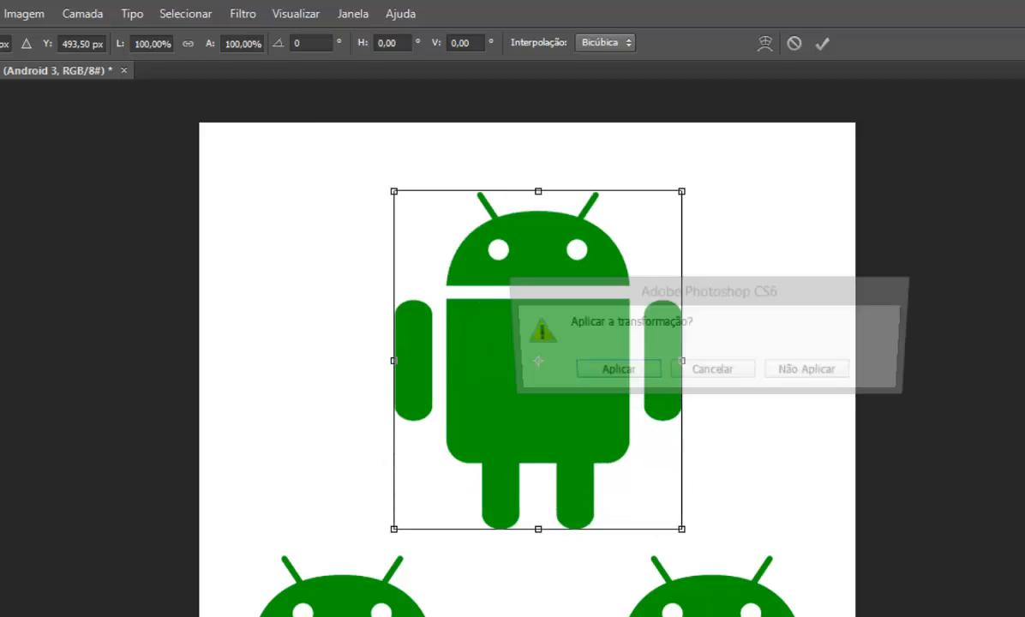
{"action": "left_click", "coordinate": [650, 373]}
Nudge the Android 3 robot up and the two lower robots up and inward so all three sit evenly spaced within the canvas.
{"action": "left_click_drag", "start_coordinate": [604, 364], "coordinate": [590, 345]}
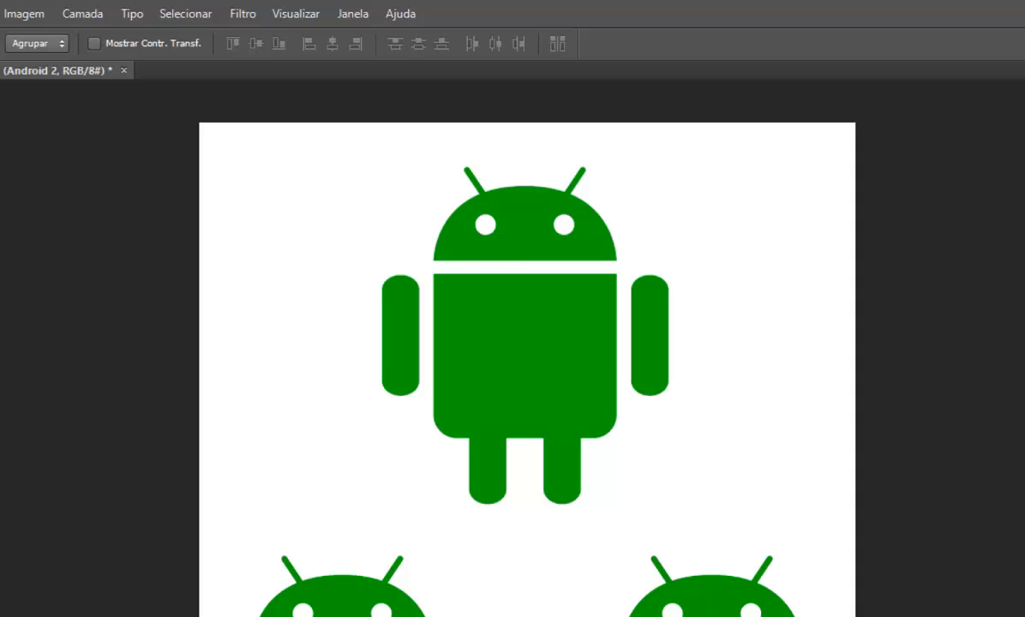
{"action": "left_click_drag", "start_coordinate": [712, 610], "coordinate": [688, 571]}
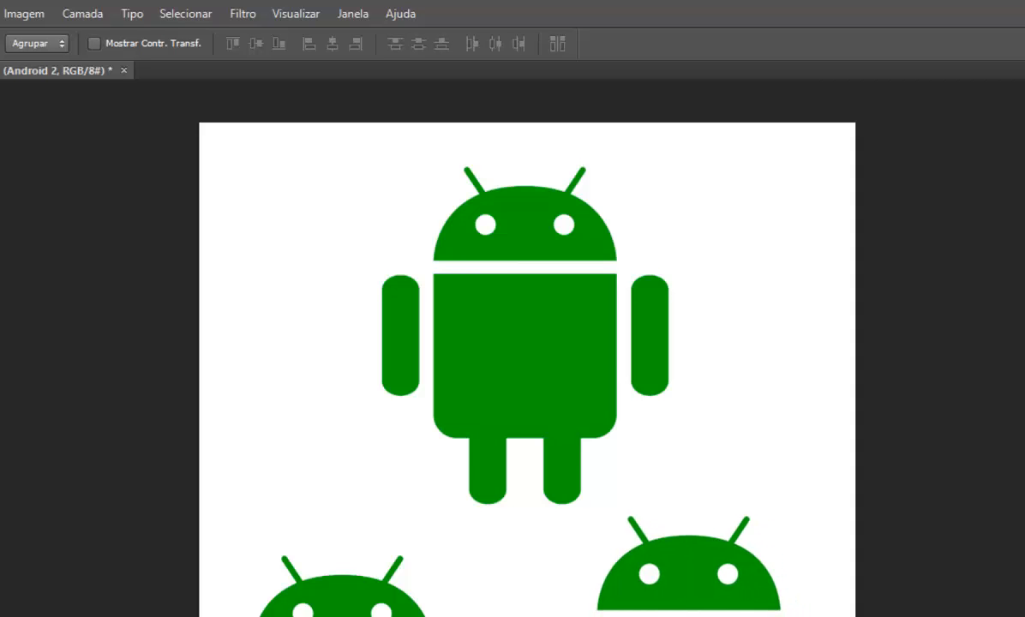
{"action": "left_click_drag", "start_coordinate": [360, 610], "coordinate": [368, 571]}
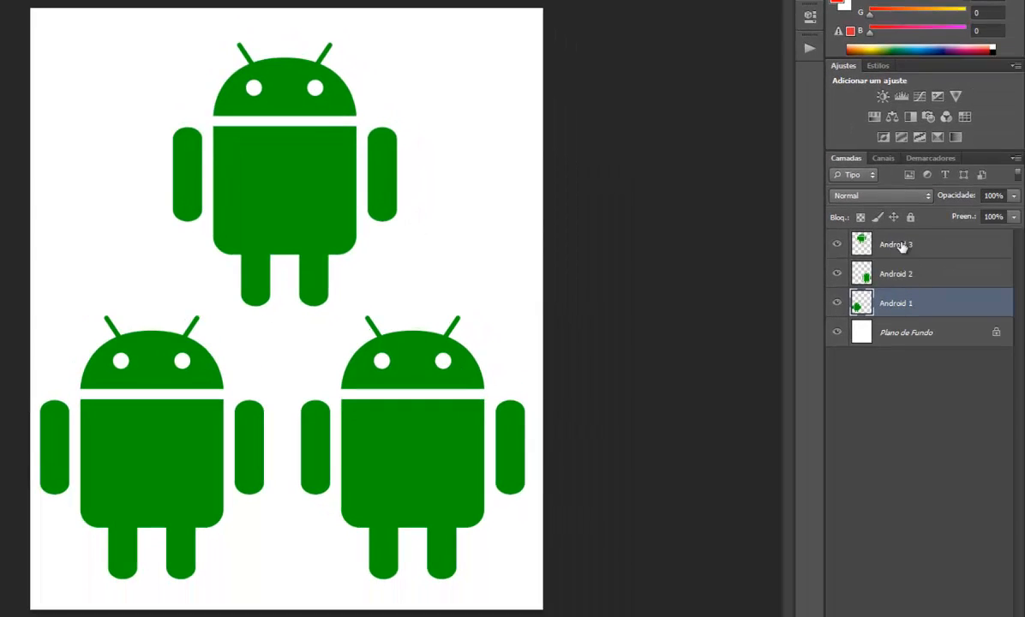